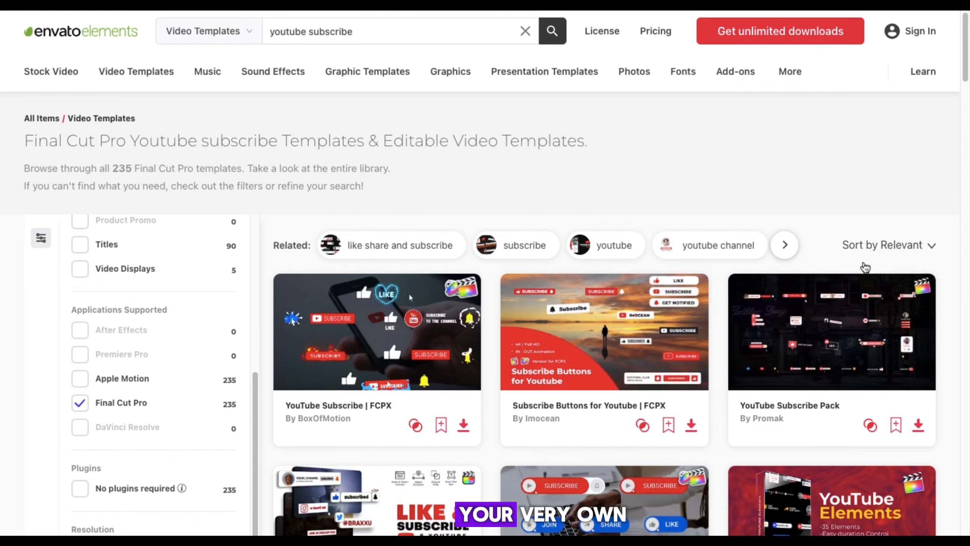
# Browse Envato's YouTube subscribe templates and open the pricing page showing the $16.50/m individual plan.
pyautogui.scroll(-4, 968, 74)
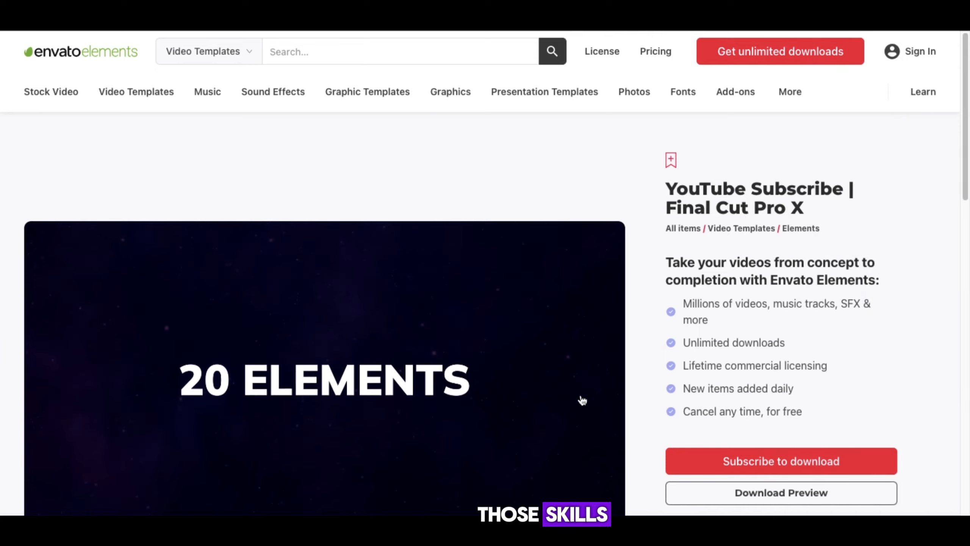
pyautogui.scroll(-3, 582, 401)
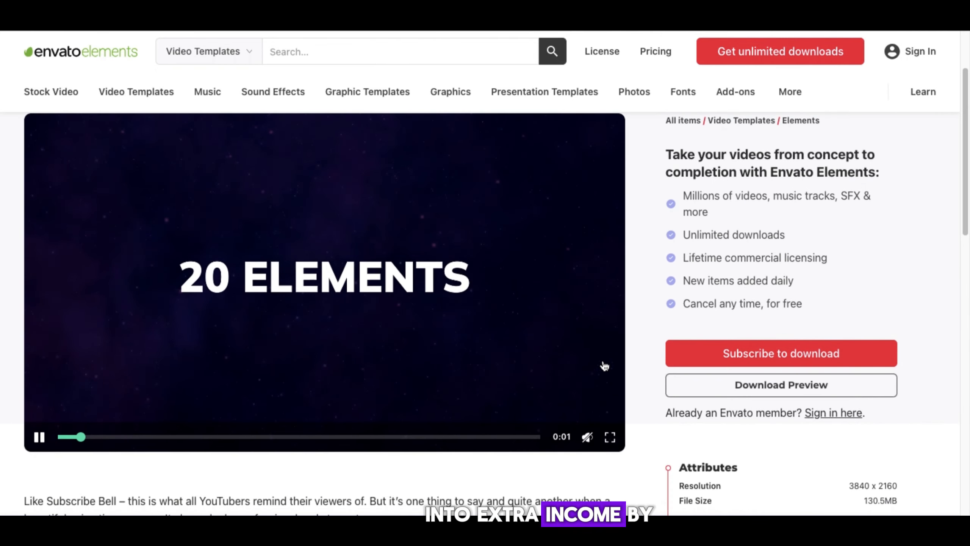
pyautogui.click(760, 354)
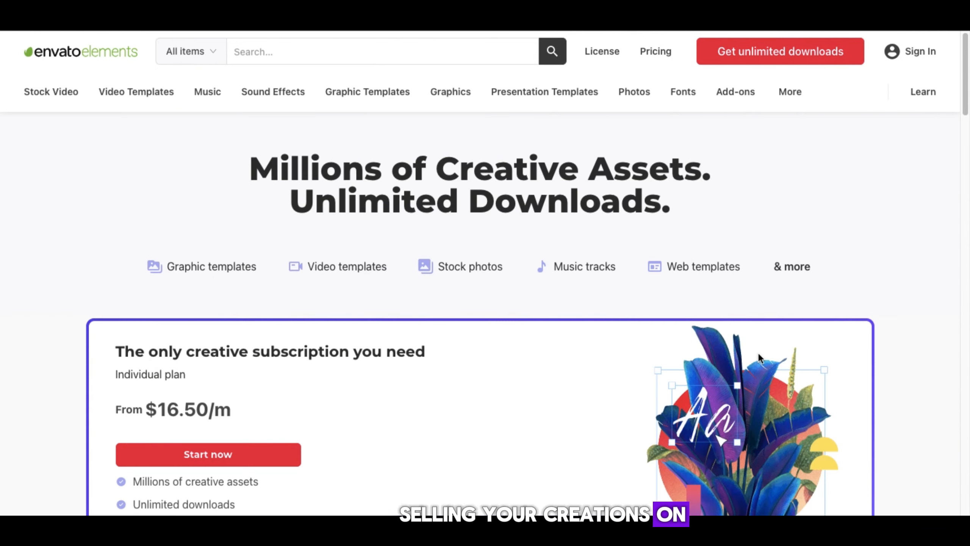
pyautogui.scroll(-2, 449, 352)
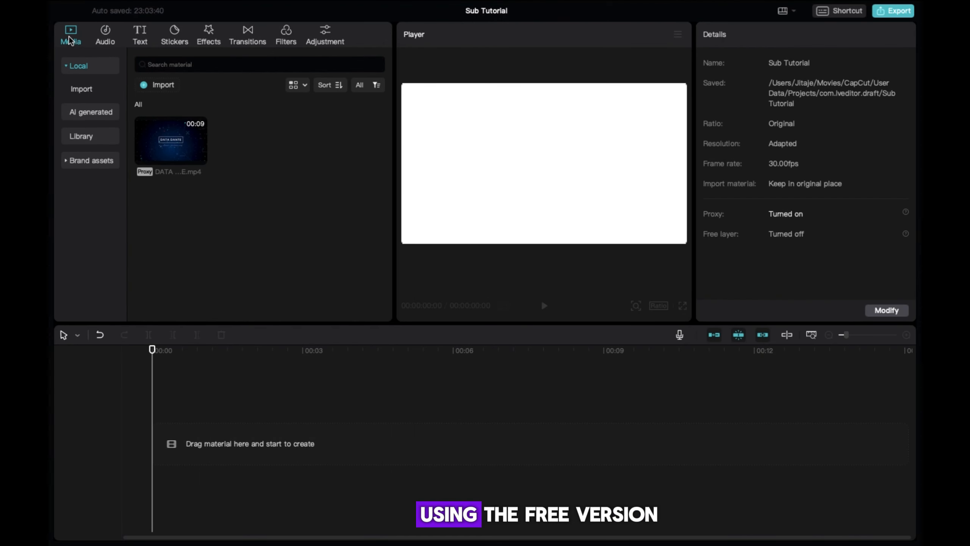
# Import both the PNG and Sounds folders from Capcut Notify subs into the project media.
pyautogui.click(153, 86)
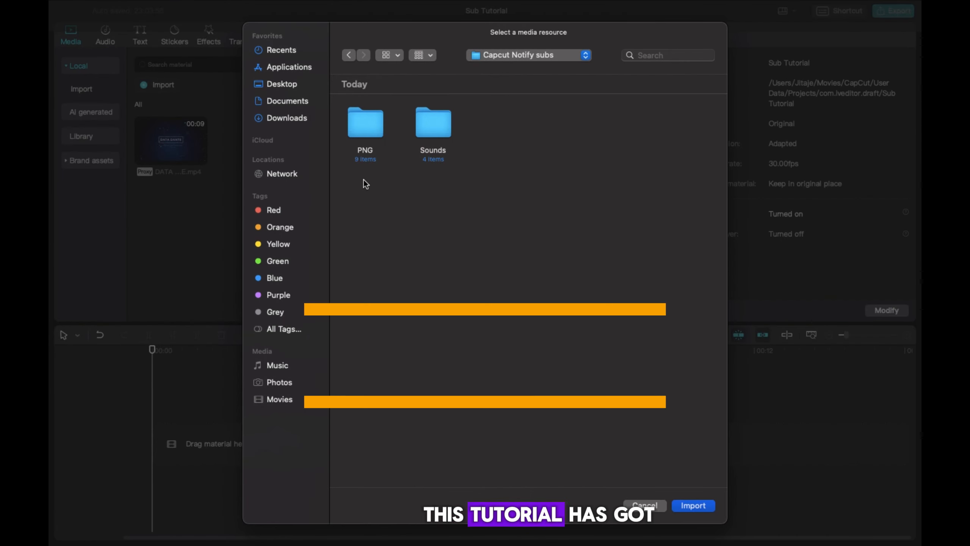
pyautogui.moveTo(366, 183); pyautogui.dragTo(457, 122)
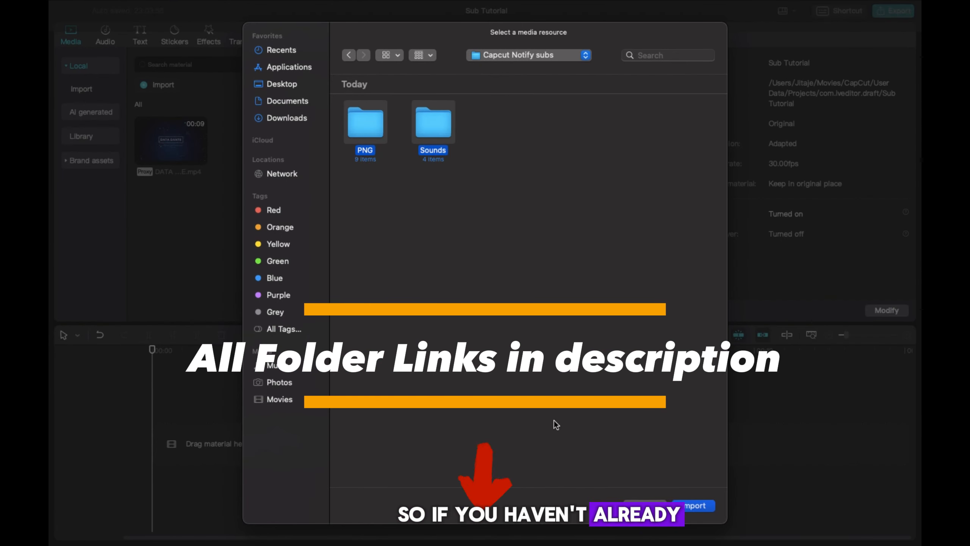
pyautogui.click(713, 510)
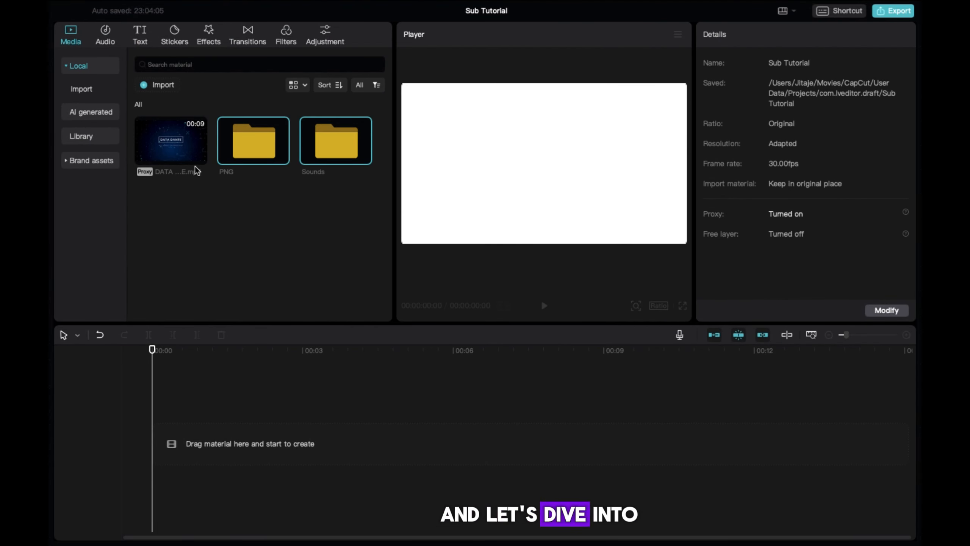
pyautogui.doubleClick(236, 149)
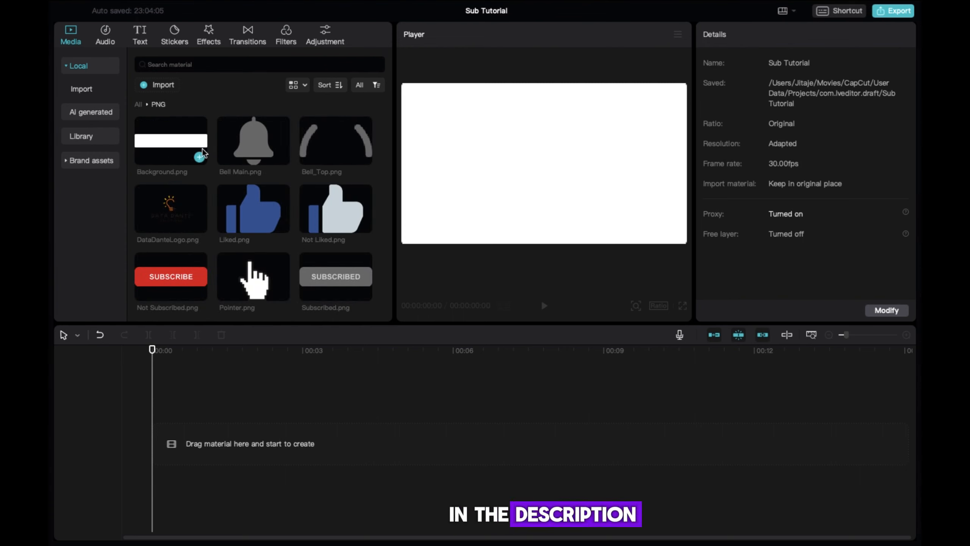
pyautogui.click(138, 105)
pyautogui.doubleClick(336, 147)
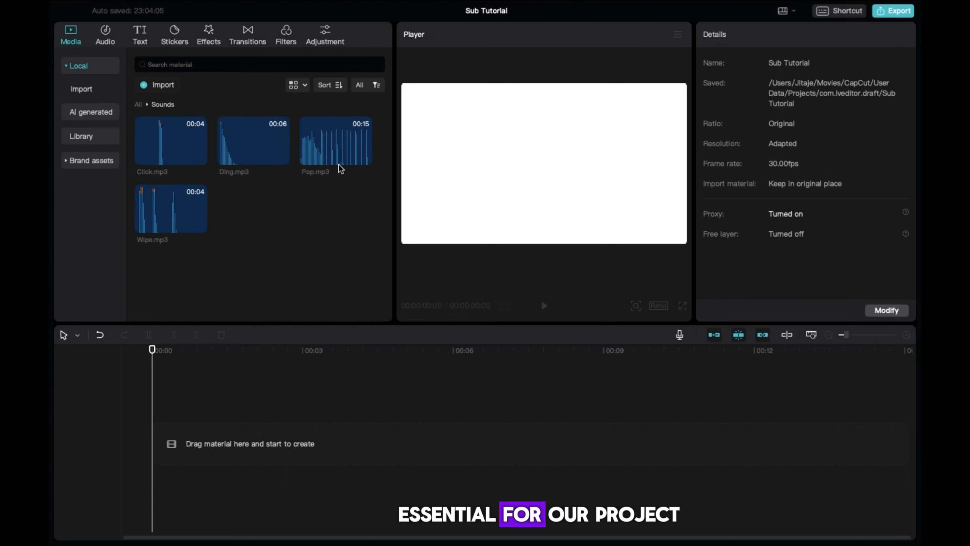
pyautogui.click(230, 154)
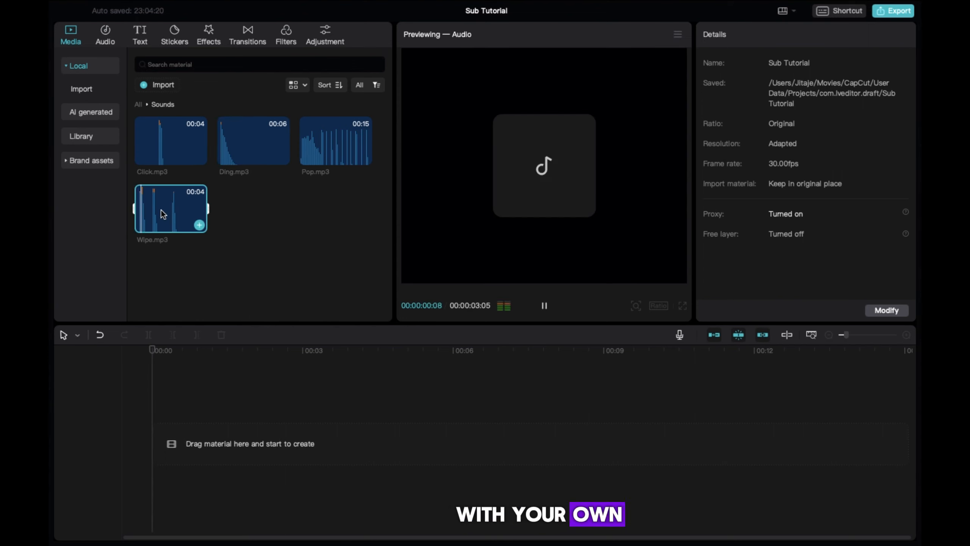
pyautogui.click(140, 105)
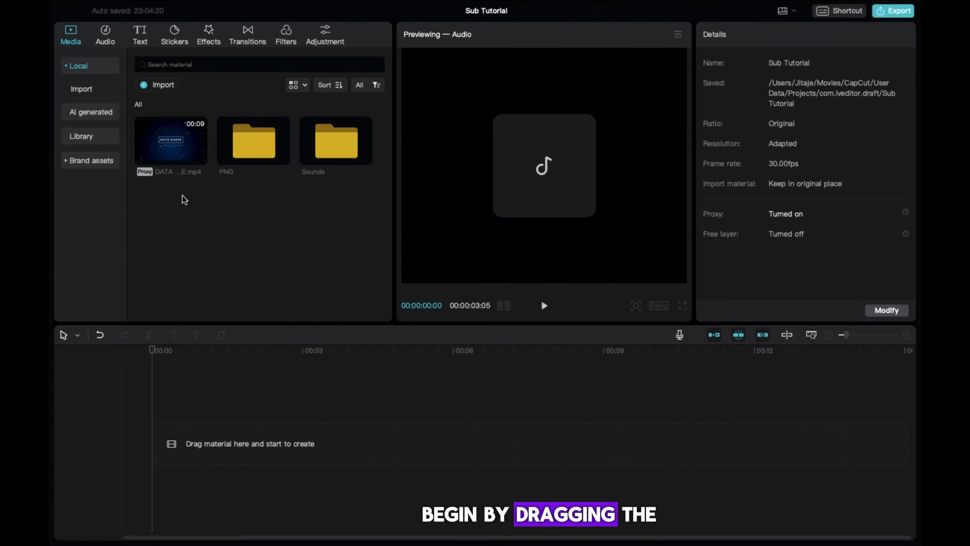
# Stack DATA DANTE.mp4, Background.png and DataDanteLogo.png, scaling the logo to 46% at the bar's left.
pyautogui.moveTo(174, 143); pyautogui.dragTo(167, 437)
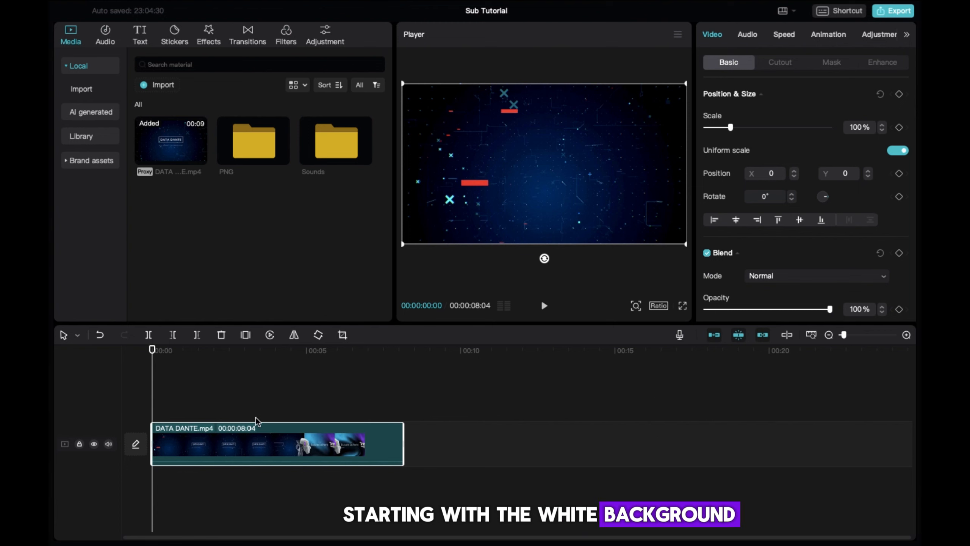
pyautogui.doubleClick(249, 147)
pyautogui.moveTo(171, 144); pyautogui.dragTo(160, 402)
pyautogui.moveTo(162, 214); pyautogui.dragTo(143, 367)
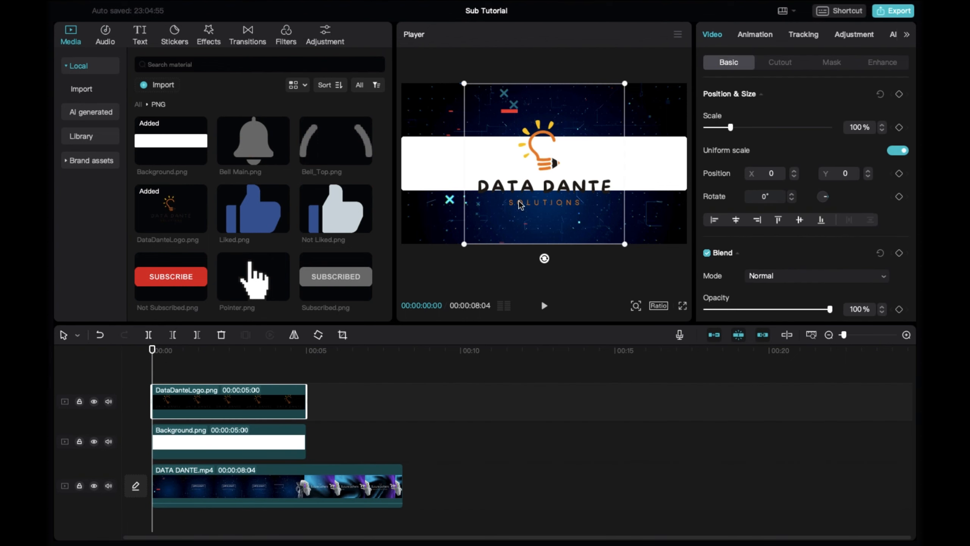
pyautogui.moveTo(626, 245); pyautogui.dragTo(582, 201)
pyautogui.moveTo(545, 165); pyautogui.dragTo(439, 164)
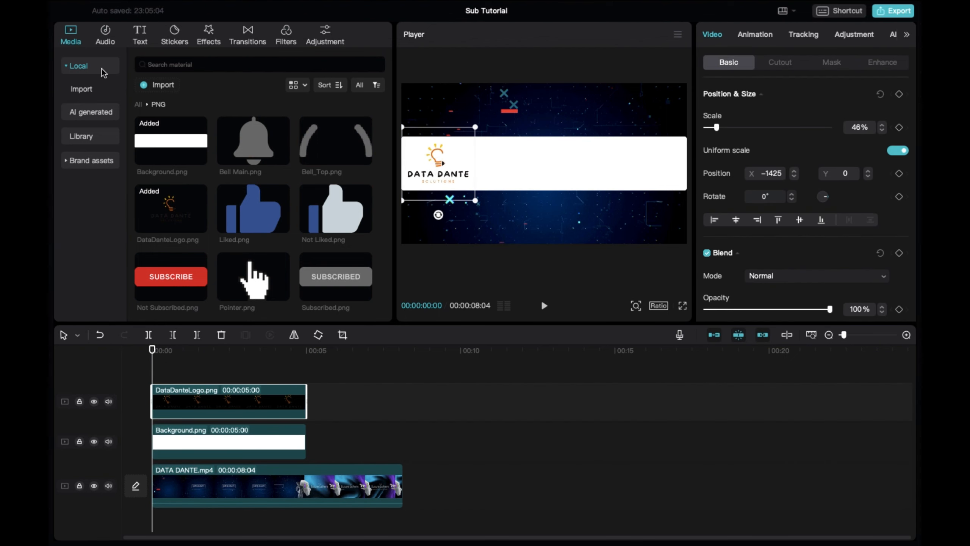
# Add a default text layer and change it to 'Data Dante Solutions'.
pyautogui.click(139, 40)
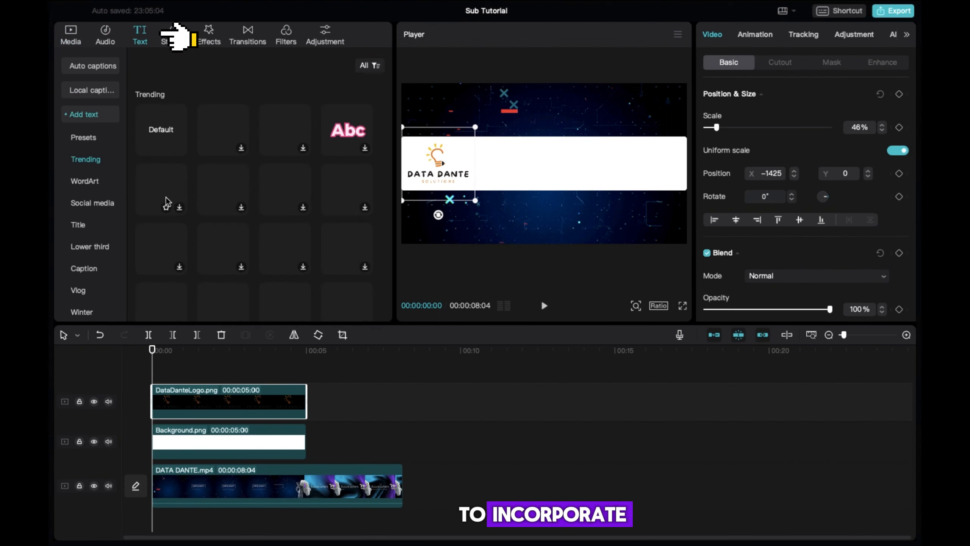
pyautogui.moveTo(153, 137)
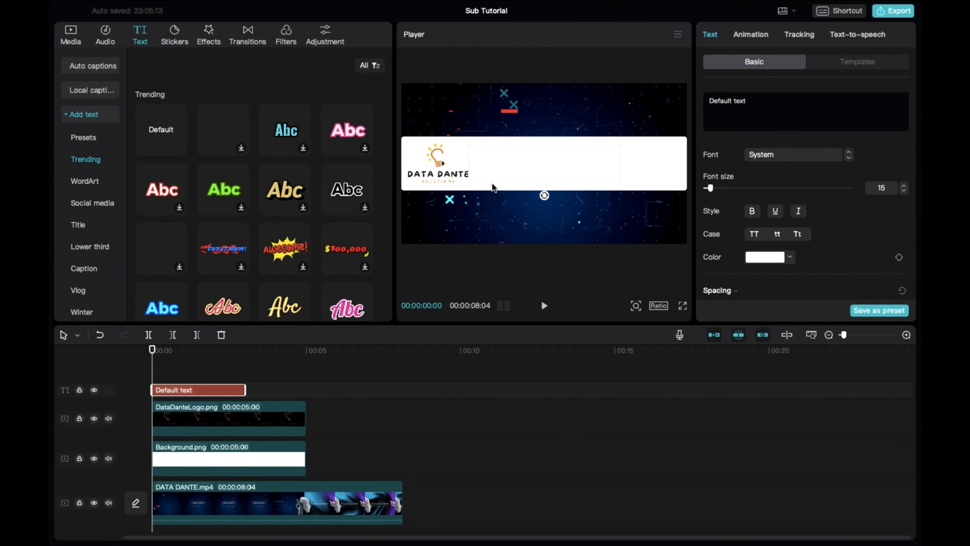
pyautogui.tripleClick(754, 102)
pyautogui.write('Data Dante Solutions')
# Style the title black in Roboto-BlkCn at size 6 and nudge it beside the logo.
pyautogui.click(776, 257)
pyautogui.moveTo(736, 317); pyautogui.dragTo(733, 396)
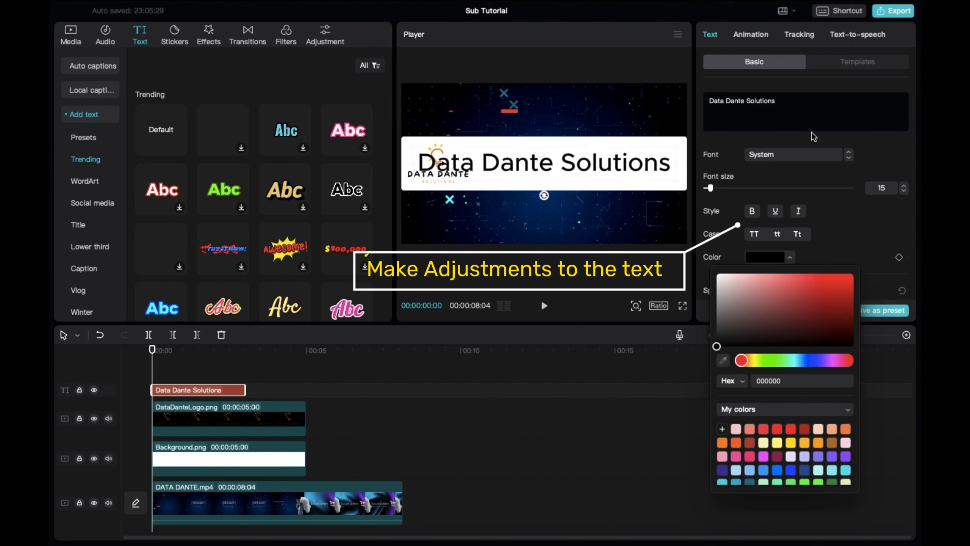
pyautogui.click(794, 154)
pyautogui.click(785, 167)
pyautogui.moveTo(711, 188); pyautogui.dragTo(707, 190)
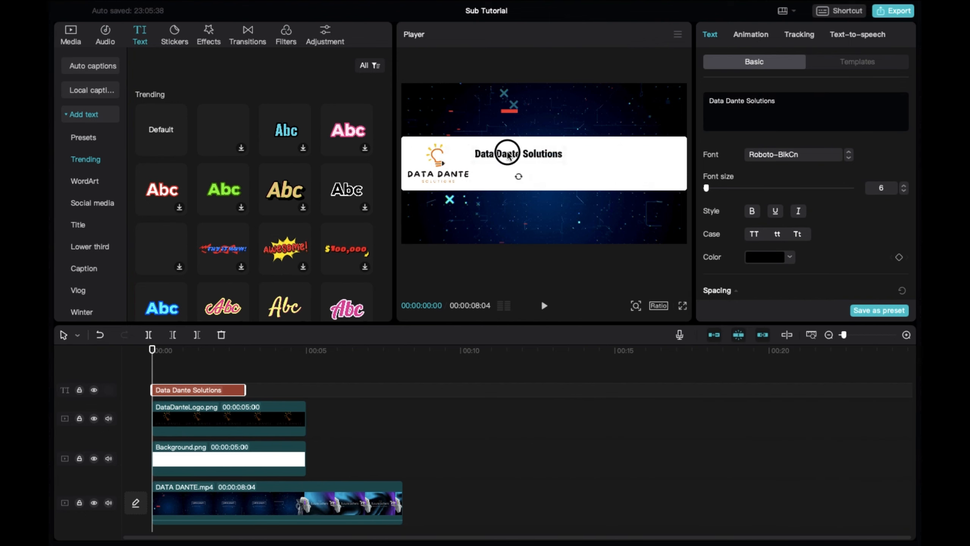
pyautogui.moveTo(508, 155); pyautogui.dragTo(503, 156)
pyautogui.click(426, 176)
pyautogui.click(408, 406)
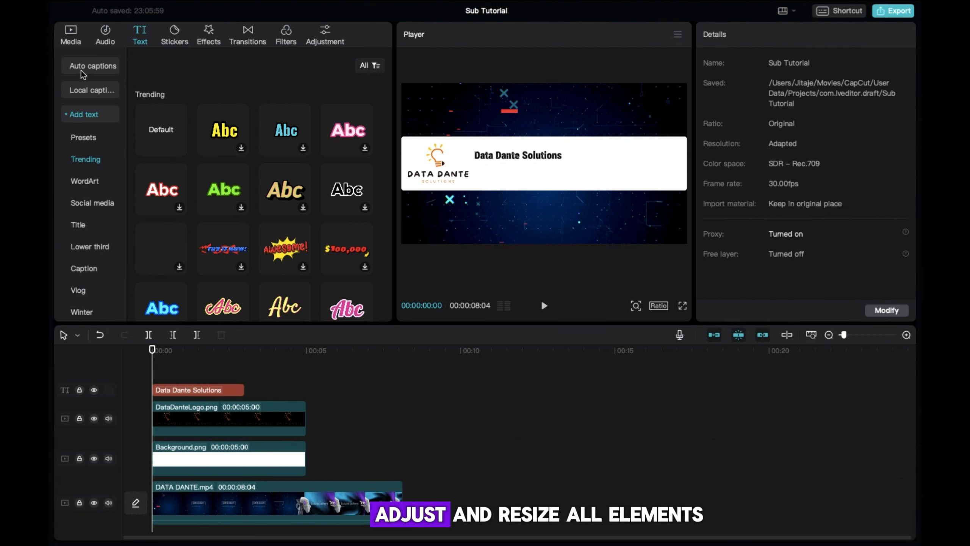
# Add the Not Liked, Liked and Subscribed images, shrinking the thumbs to 10% and the bell to 8%.
pyautogui.click(76, 38)
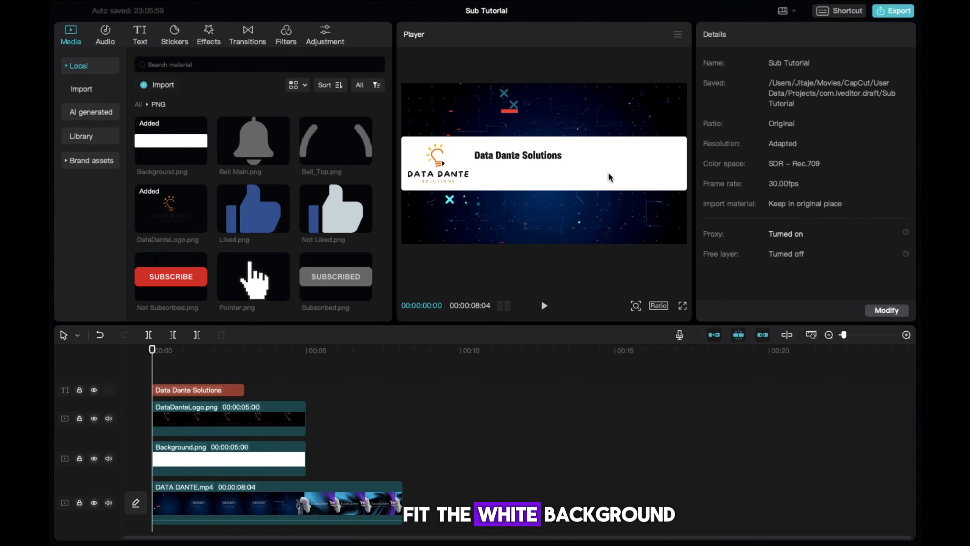
pyautogui.click(364, 226)
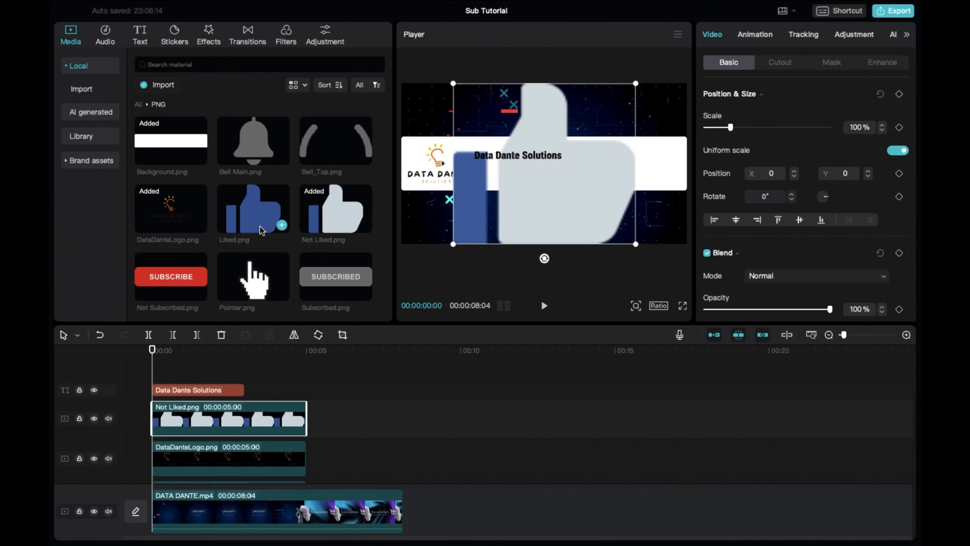
pyautogui.click(282, 226)
pyautogui.keyDown('ctrl'); pyautogui.click(230, 459); pyautogui.keyUp('ctrl')
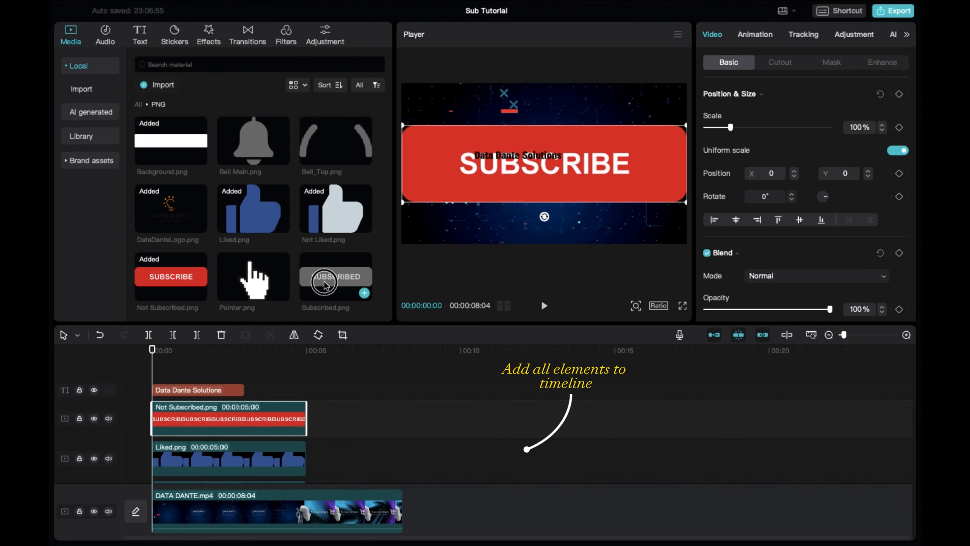
pyautogui.click(364, 293)
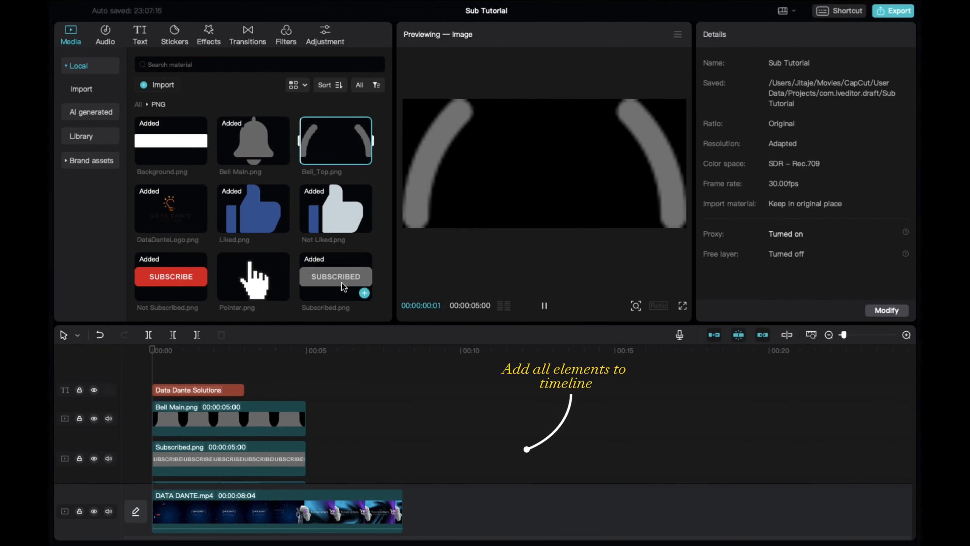
pyautogui.moveTo(735, 127); pyautogui.dragTo(709, 127)
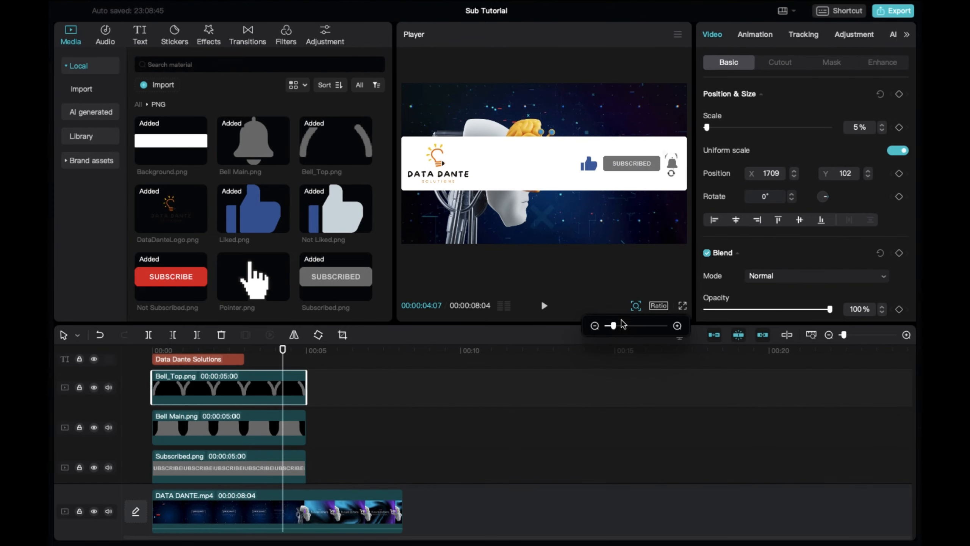
pyautogui.moveTo(613, 326); pyautogui.dragTo(640, 326)
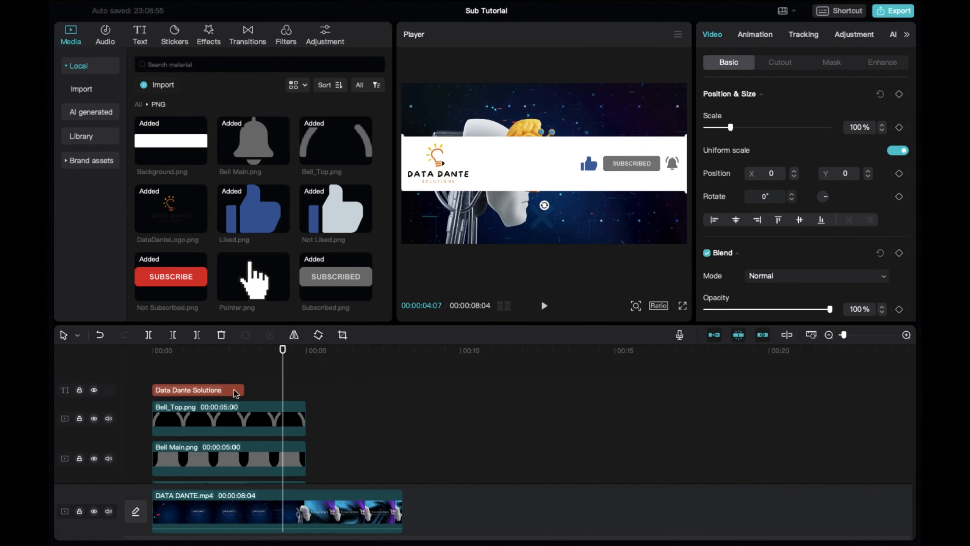
# Rewind to the start and play the banner back to check it.
pyautogui.click(234, 390)
pyautogui.moveTo(285, 351); pyautogui.dragTo(151, 361)
pyautogui.press('space')
pyautogui.press('space')
pyautogui.moveTo(262, 360); pyautogui.dragTo(153, 360)
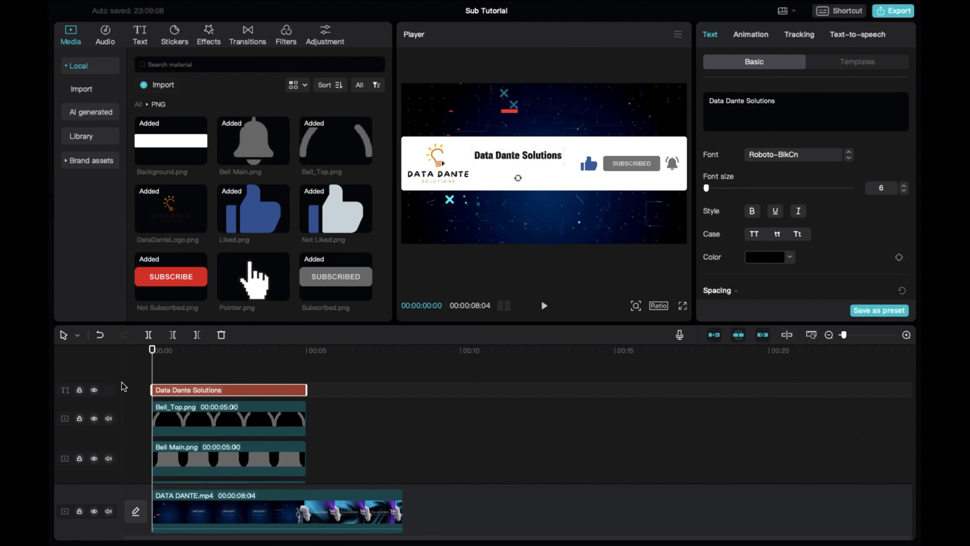
# Select the Not Liked.png clip and park the playhead at the 2-second mark.
pyautogui.scroll(-5, 269, 480)
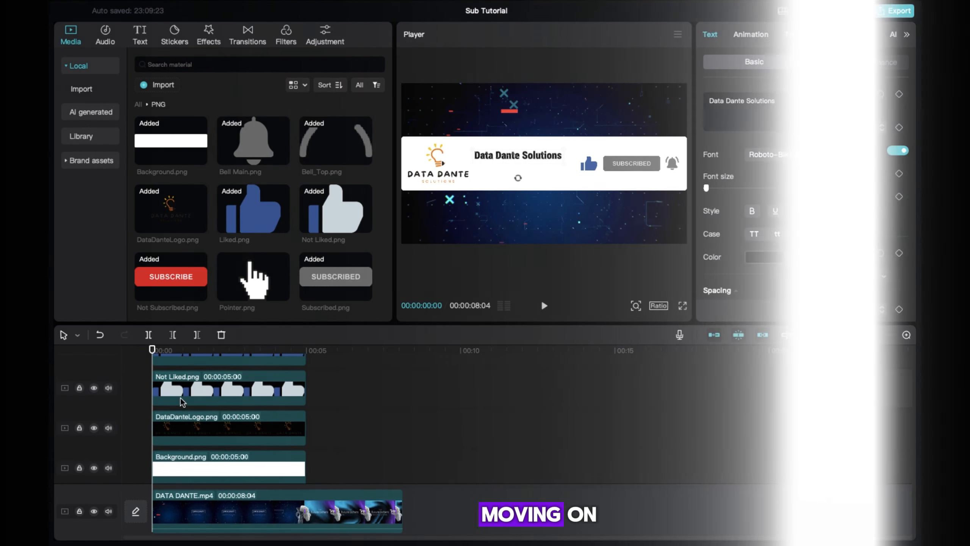
pyautogui.click(183, 395)
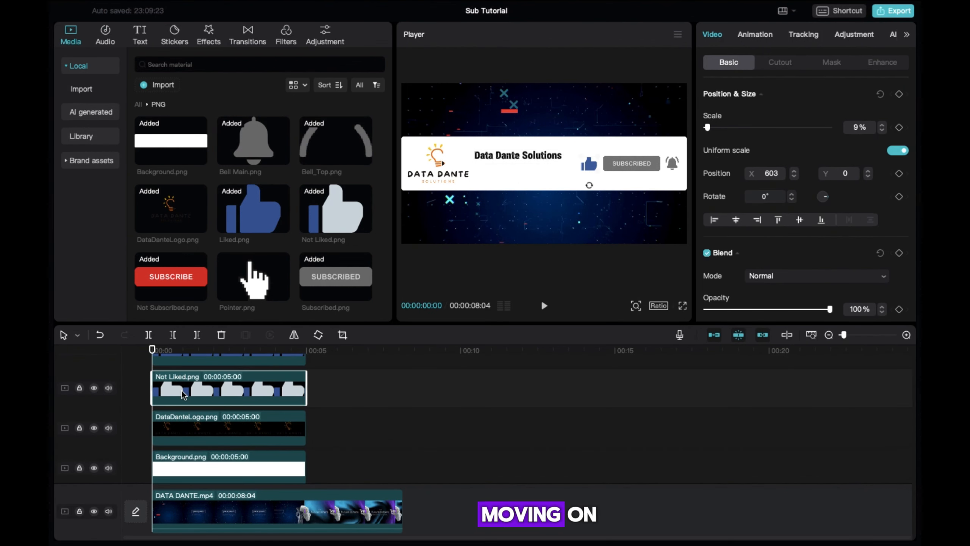
pyautogui.scroll(3, 183, 394)
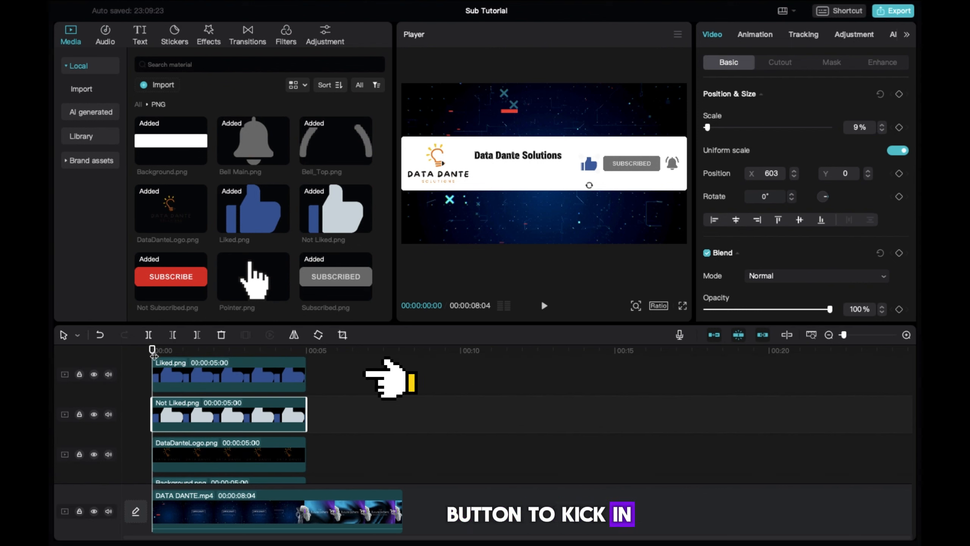
pyautogui.moveTo(154, 347); pyautogui.dragTo(218, 360)
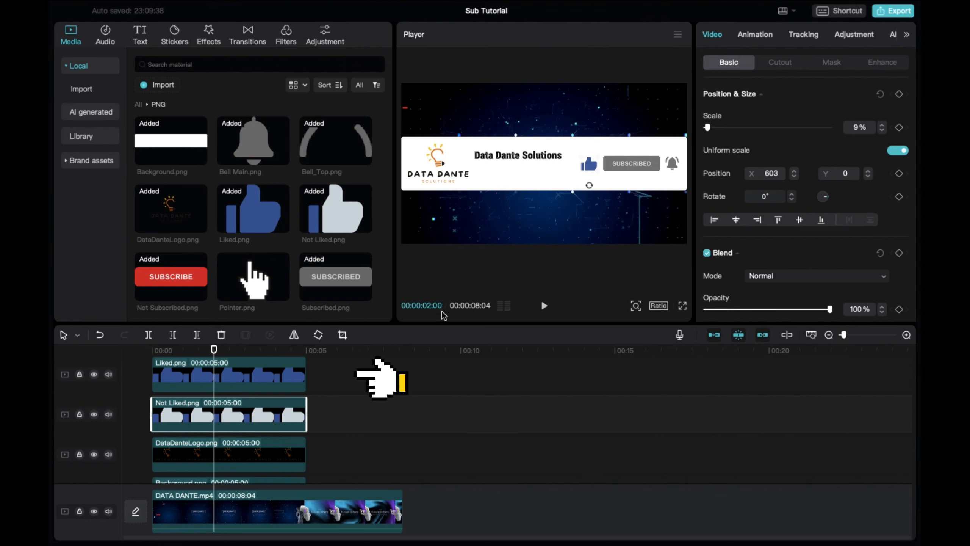
# Trim Liked.png to start at 2 seconds and preview the like swap.
pyautogui.click(162, 377)
pyautogui.moveTo(154, 376); pyautogui.dragTo(217, 384)
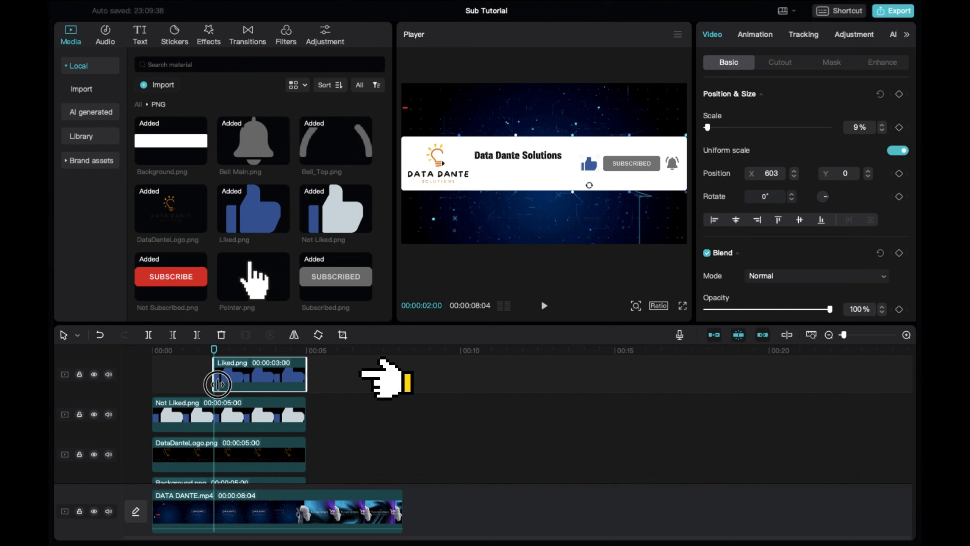
pyautogui.click(153, 351)
pyautogui.press('space')
pyautogui.press('space')
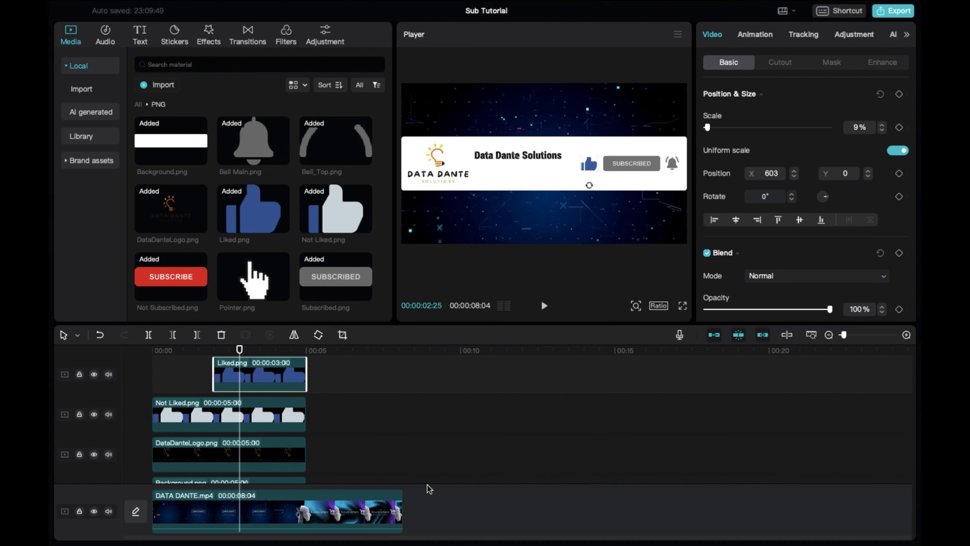
pyautogui.scroll(5, 229, 444)
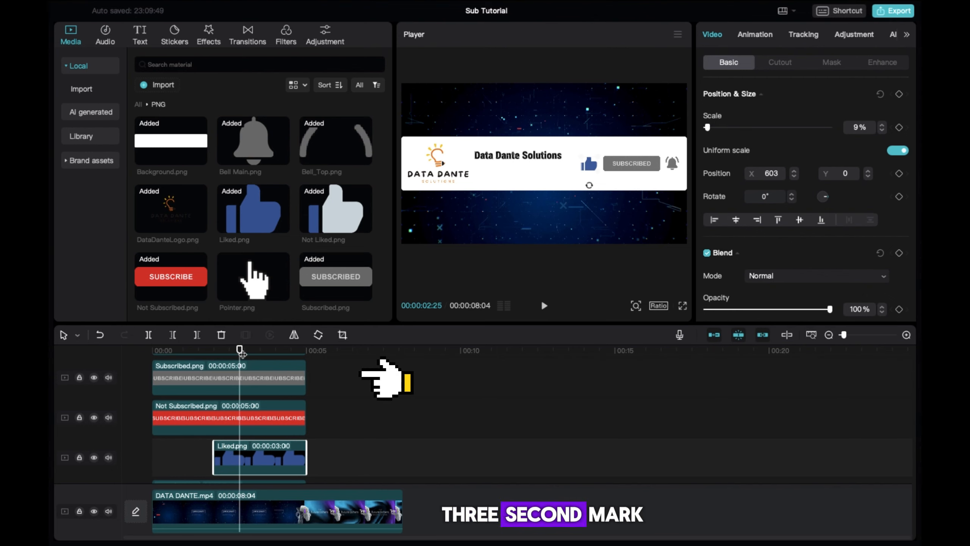
# Trim Subscribed.png so it starts at the 3-second mark.
pyautogui.moveTo(240, 351); pyautogui.dragTo(246, 351)
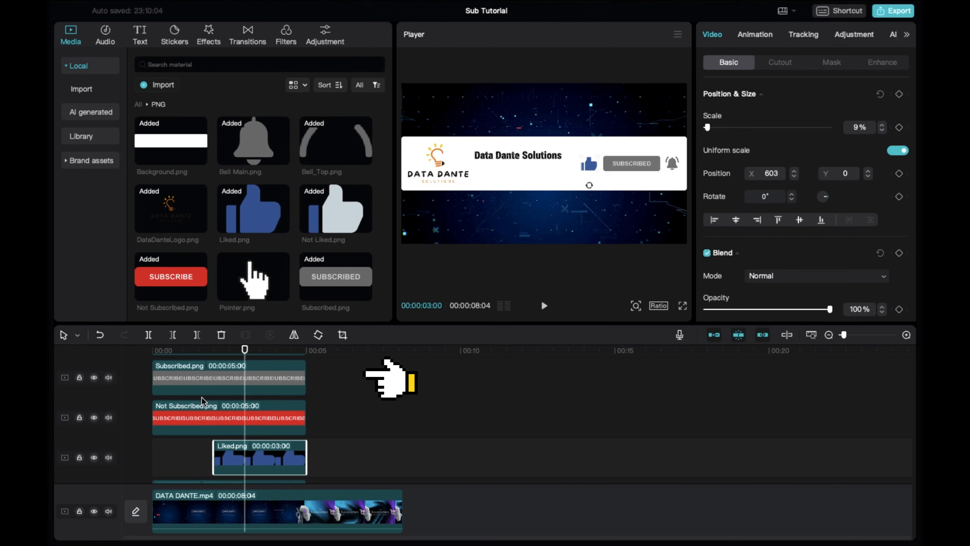
pyautogui.click(187, 421)
pyautogui.click(157, 377)
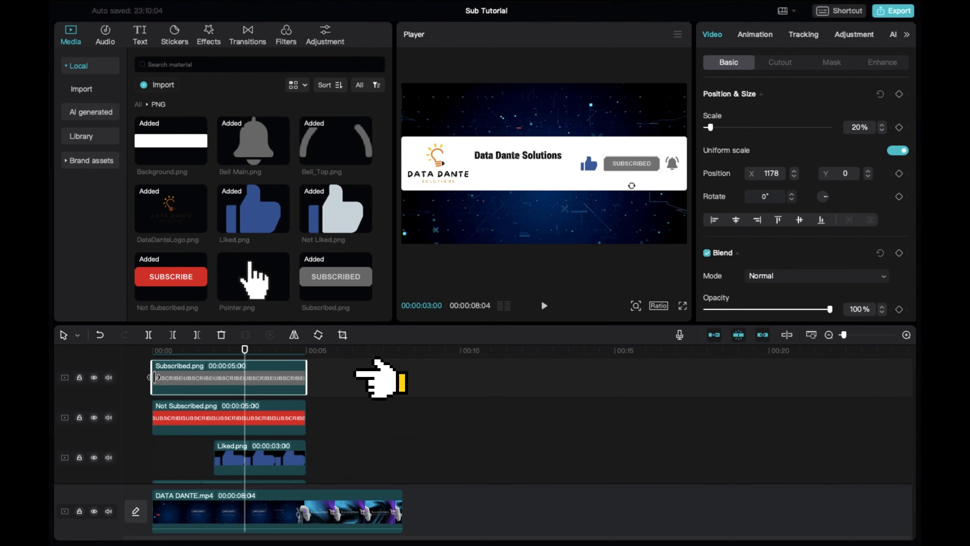
pyautogui.moveTo(154, 376); pyautogui.dragTo(246, 396)
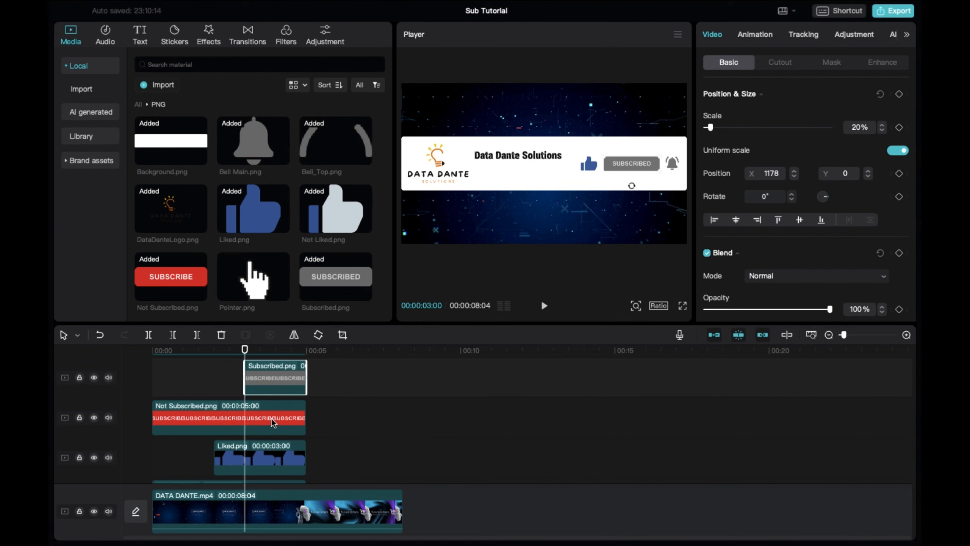
# Extend all overlay clips to end at 8:04 and play back to check them.
pyautogui.scroll(3, 272, 419)
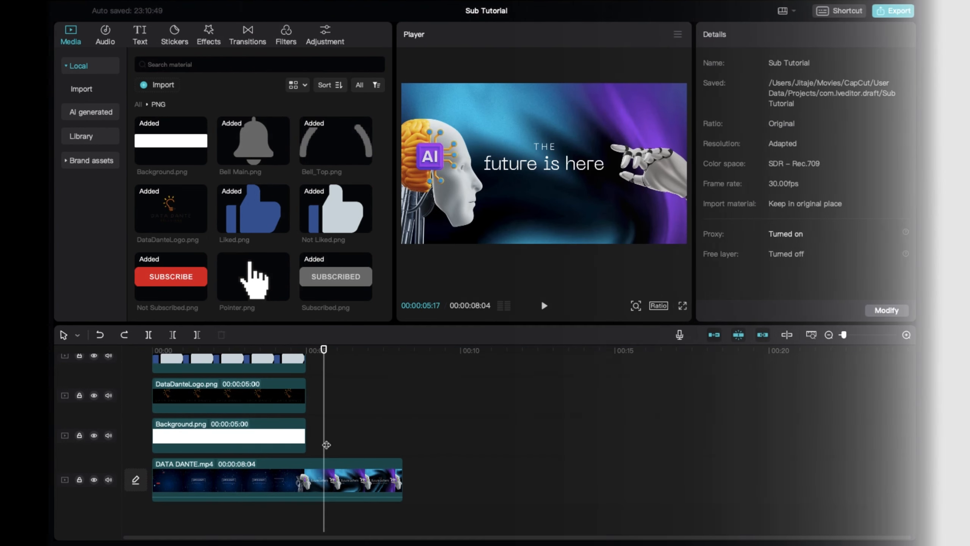
pyautogui.moveTo(327, 444); pyautogui.dragTo(277, 351)
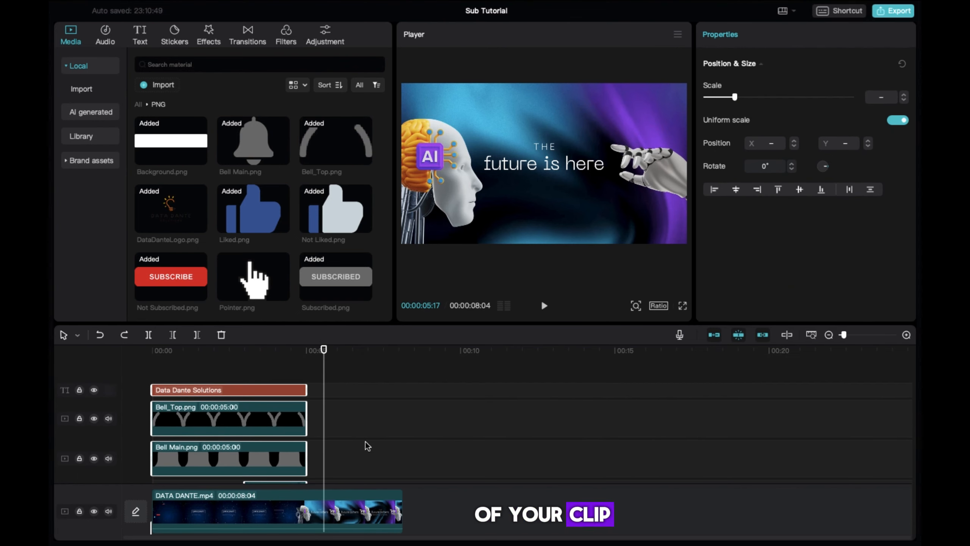
pyautogui.scroll(-5, 368, 445)
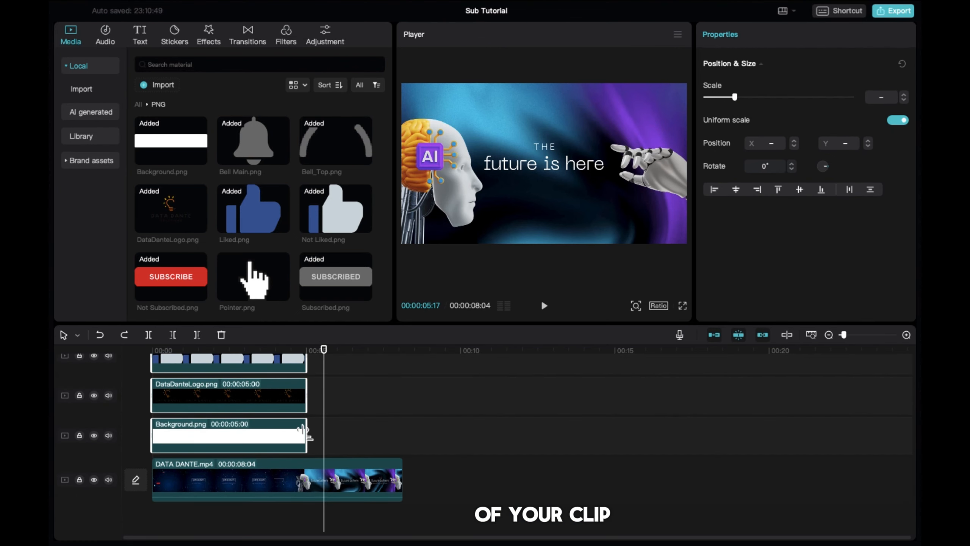
pyautogui.moveTo(304, 429); pyautogui.dragTo(397, 438)
pyautogui.scroll(5, 347, 428)
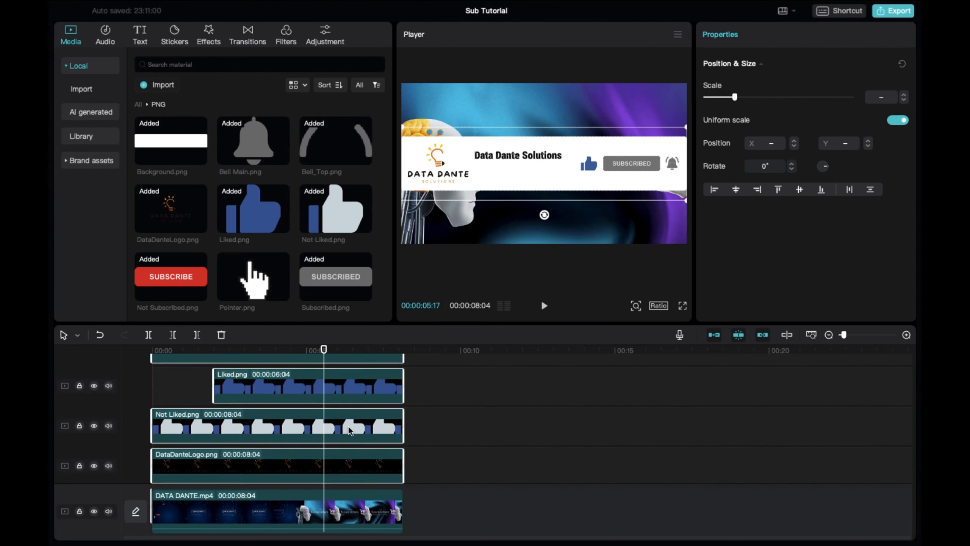
pyautogui.scroll(-1, 349, 430)
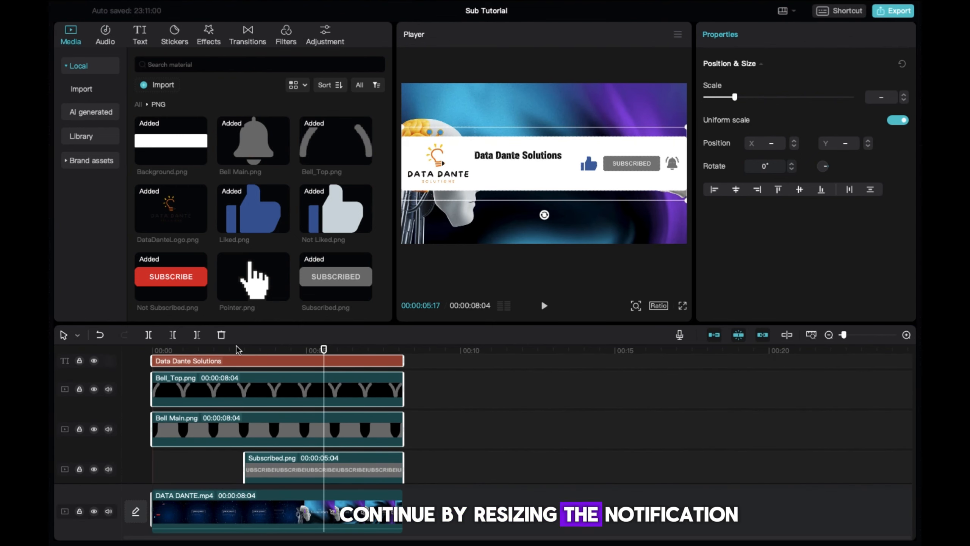
pyautogui.click(213, 351)
pyautogui.press('space')
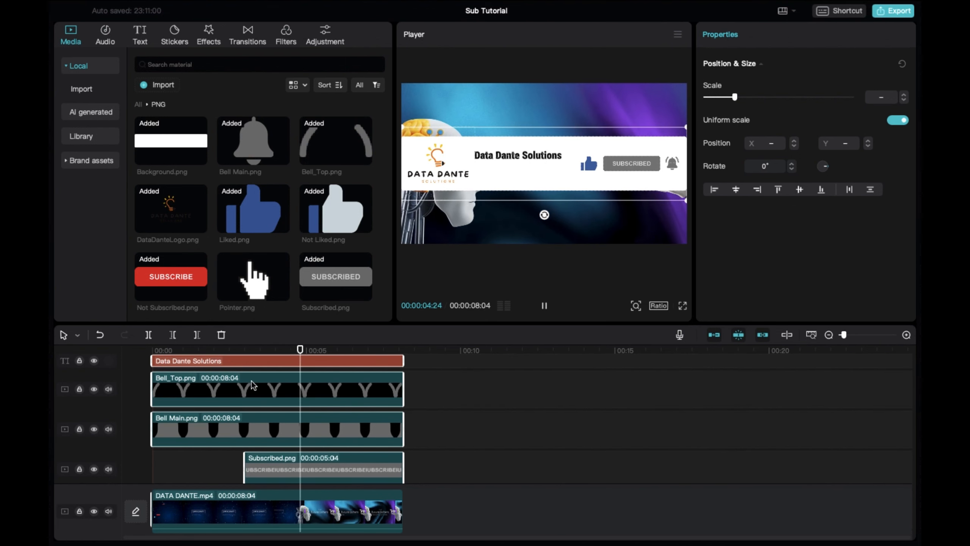
pyautogui.press('space')
# Trim Bell_Top.png to start at 5 seconds and preview the bell.
pyautogui.click(296, 397)
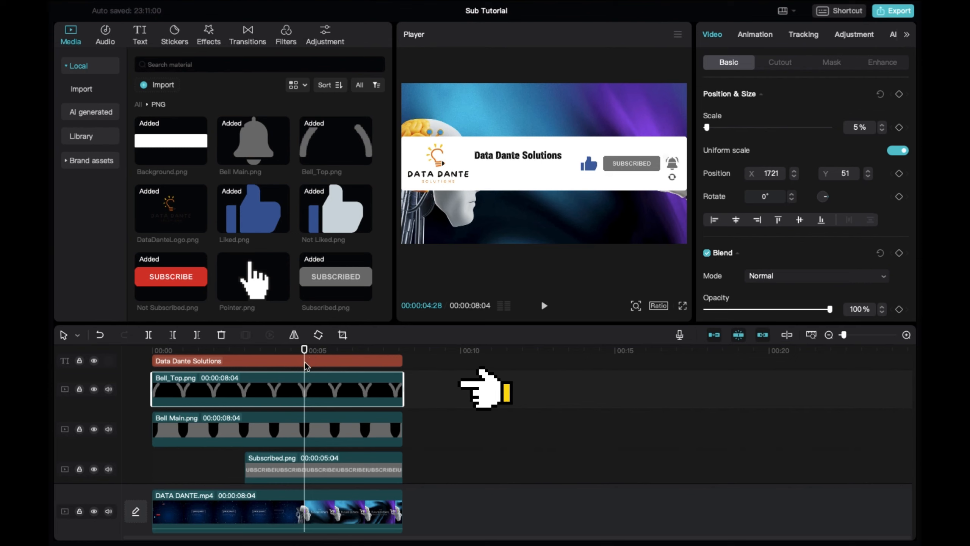
pyautogui.moveTo(305, 351); pyautogui.dragTo(309, 350)
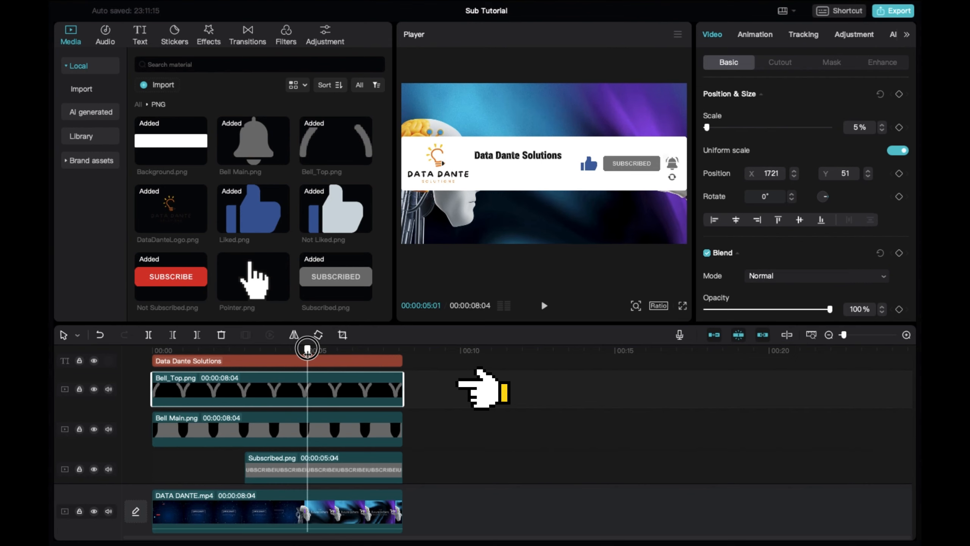
pyautogui.moveTo(153, 396); pyautogui.dragTo(306, 394)
pyautogui.click(152, 350)
pyautogui.press('space')
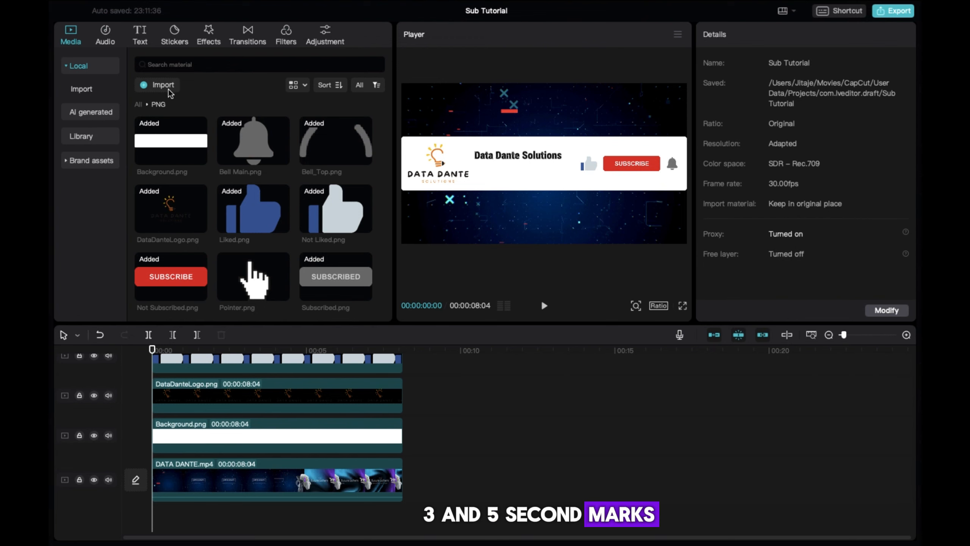
# Add Click.mp3 from Sounds, trim its silent start and align it at 2 seconds.
pyautogui.click(140, 104)
pyautogui.doubleClick(325, 142)
pyautogui.click(167, 149)
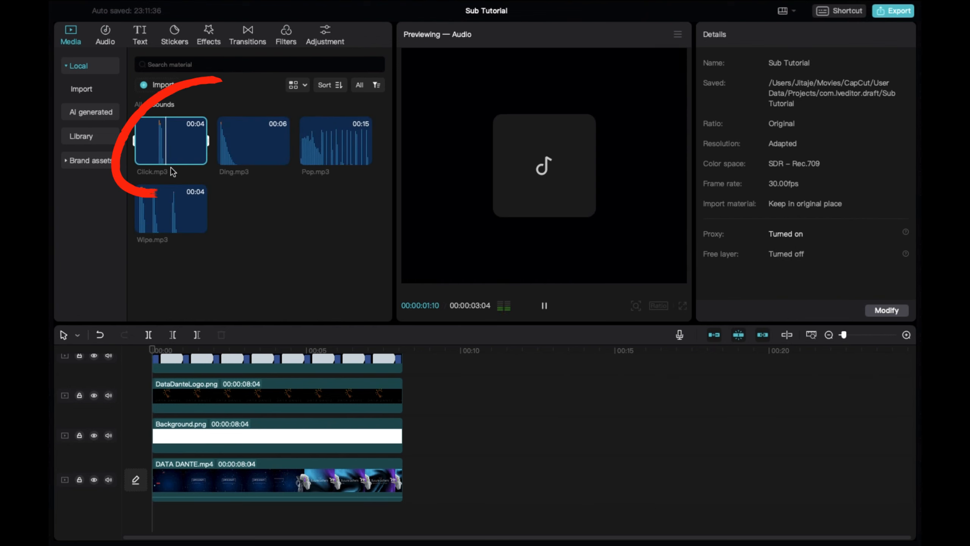
pyautogui.click(199, 157)
pyautogui.moveTo(152, 350); pyautogui.dragTo(214, 383)
pyautogui.moveTo(154, 521); pyautogui.dragTo(179, 527)
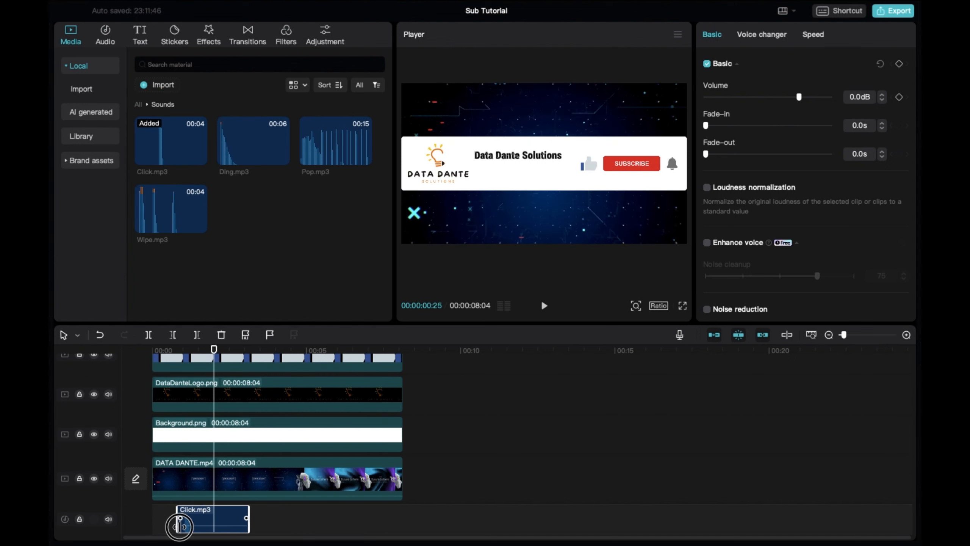
pyautogui.moveTo(845, 335)
pyautogui.mouseDown()
pyautogui.moveTo(862, 336)
pyautogui.moveTo(852, 336)
pyautogui.mouseUp()
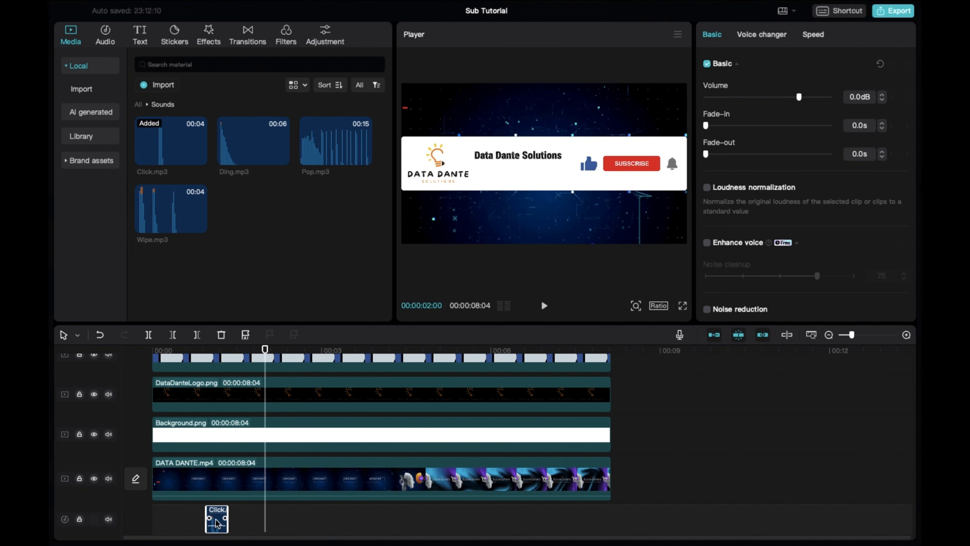
pyautogui.moveTo(217, 523); pyautogui.dragTo(278, 522)
pyautogui.press('space')
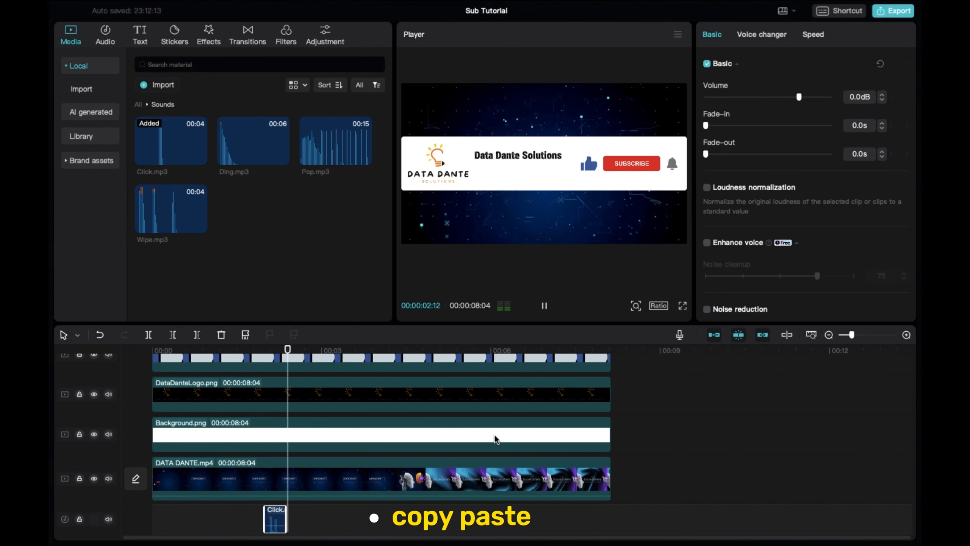
# Copy the click sound and paste a second one at 3 seconds.
pyautogui.click(321, 351)
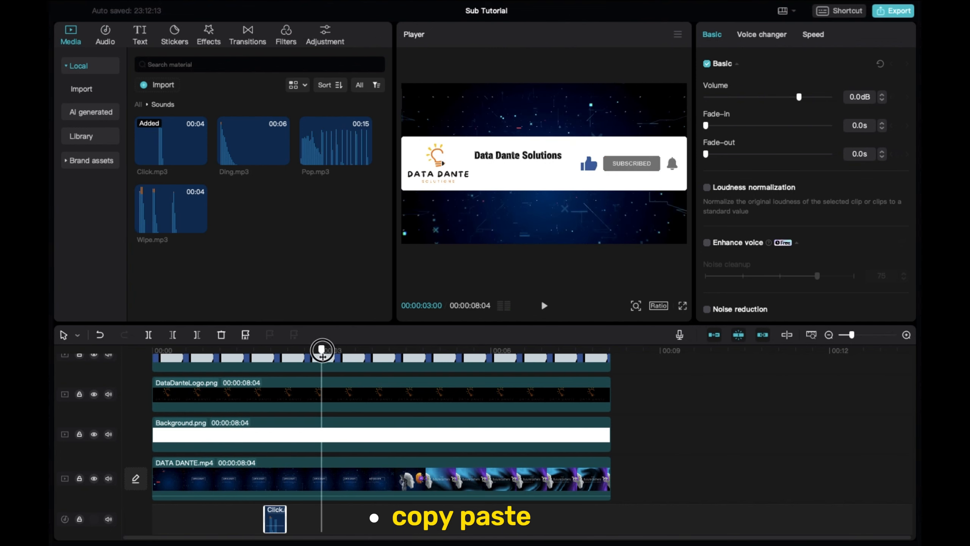
pyautogui.hotkey('ctrl', 'c')
pyautogui.hotkey('ctrl', 'v')
# Add Ding.mp3 at 5 seconds and shorten it to end around 06:10.
pyautogui.click(434, 362)
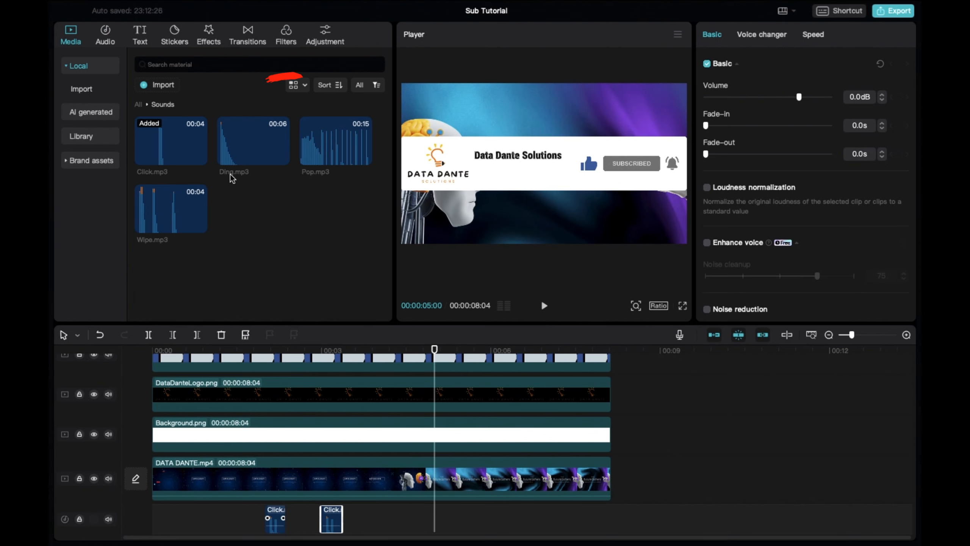
pyautogui.click(236, 153)
pyautogui.click(282, 156)
pyautogui.click(737, 520)
pyautogui.scroll(-2, 737, 520)
pyautogui.moveTo(772, 491); pyautogui.dragTo(496, 495)
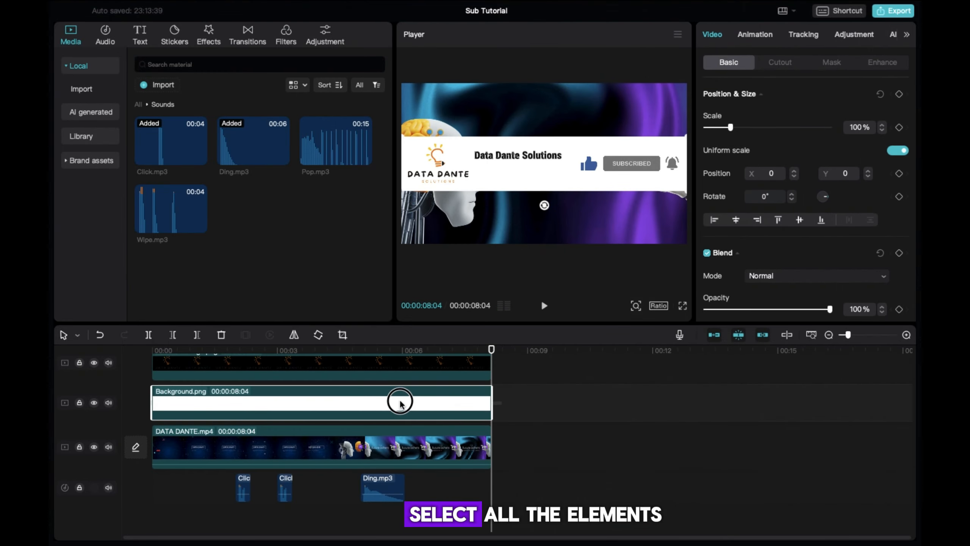
# Select all the overlay clips above DATA DANTE.mp4 and merge them with Create compound clip.
pyautogui.moveTo(398, 396); pyautogui.dragTo(346, 393)
pyautogui.rightClick(388, 394)
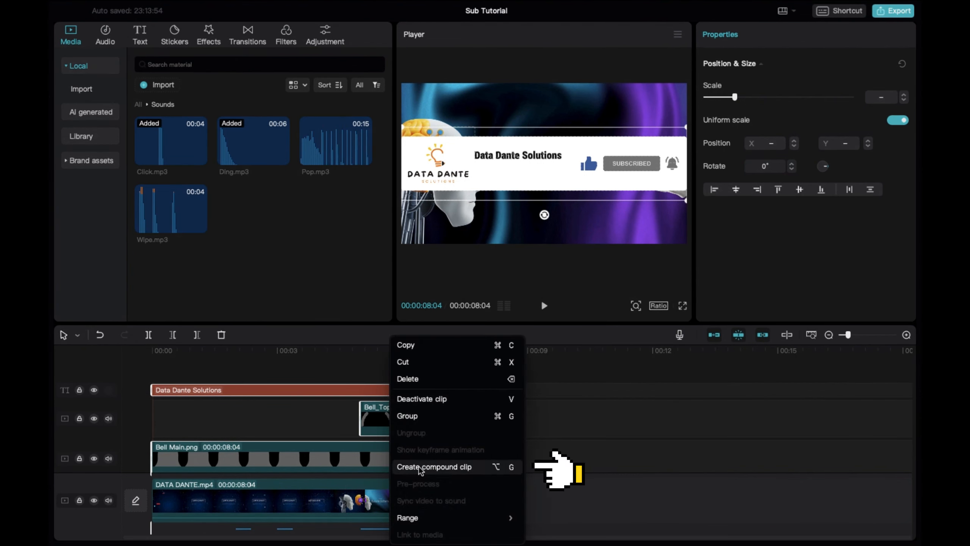
pyautogui.click(481, 467)
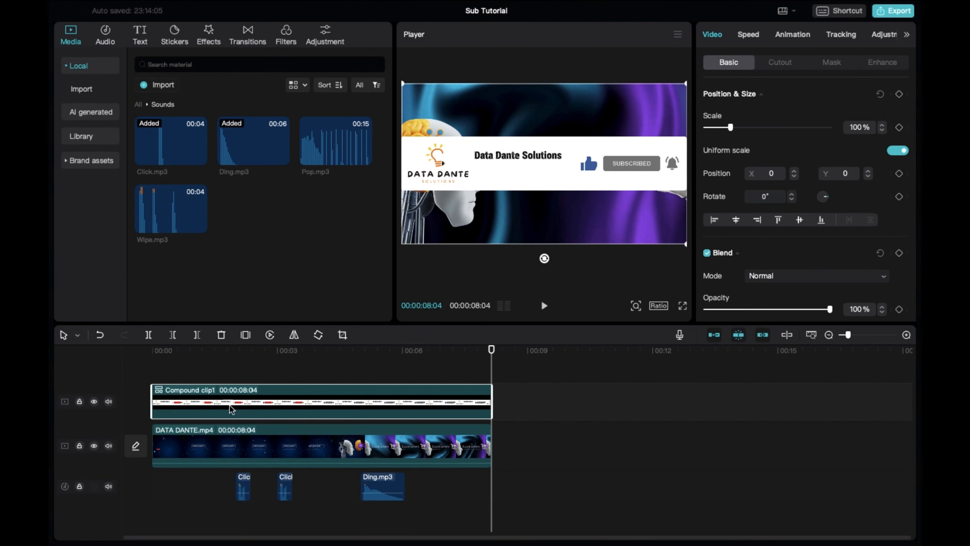
# Play the edit from the start, then trim Compound clip1's left edge so it runs 7:04.
pyautogui.click(153, 356)
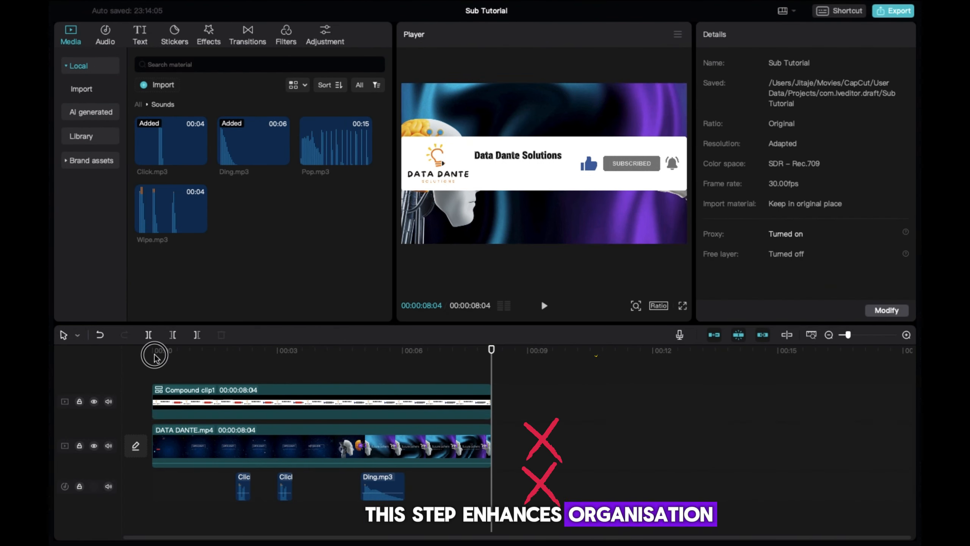
pyautogui.press('space')
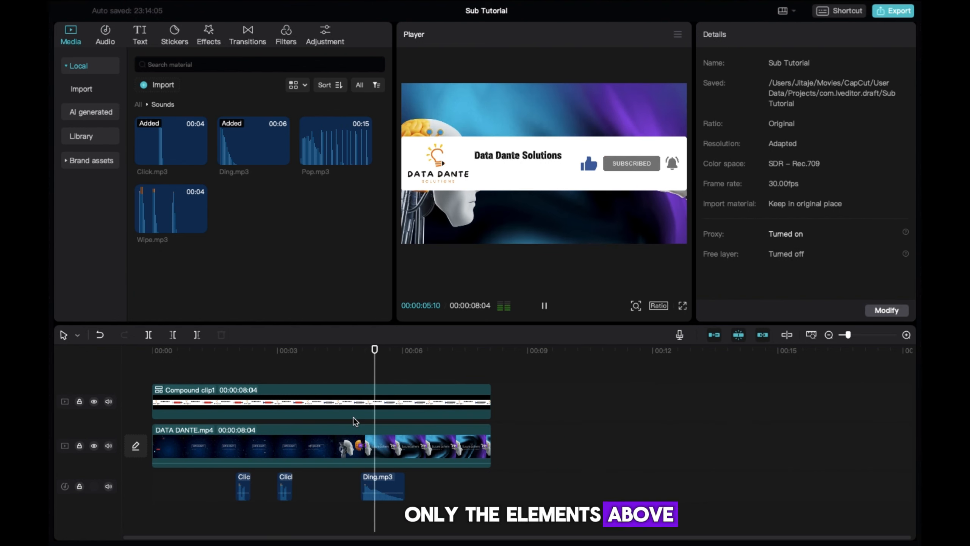
pyautogui.press('space')
pyautogui.click(204, 394)
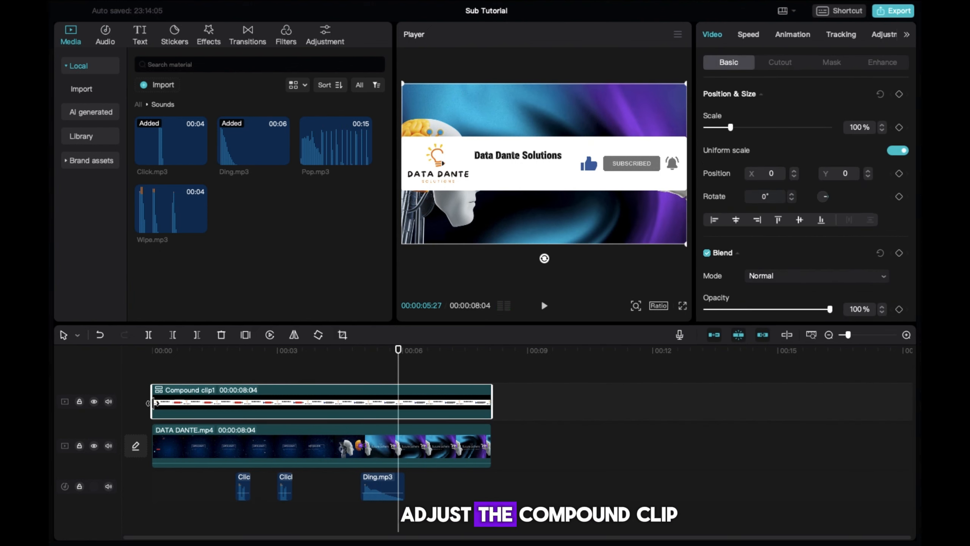
pyautogui.moveTo(154, 403); pyautogui.dragTo(194, 402)
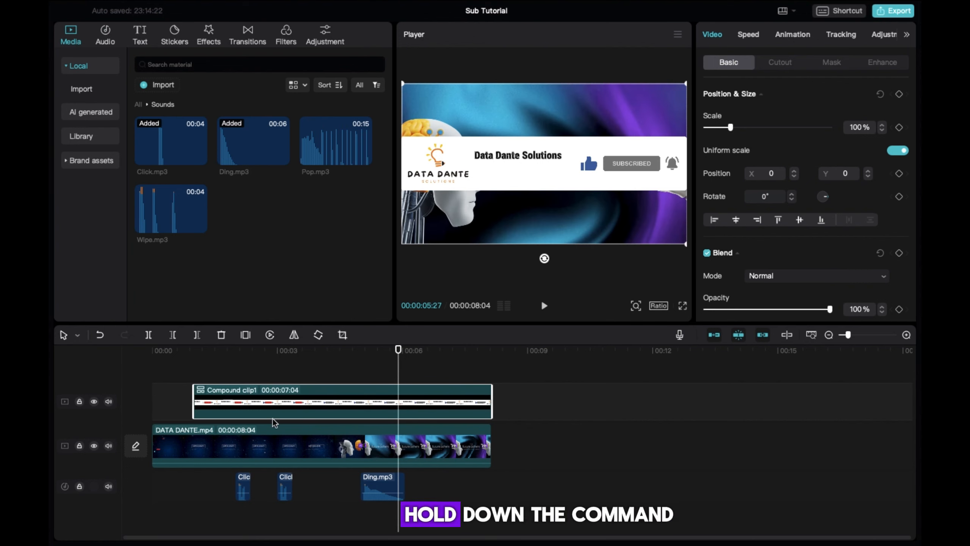
# Group Compound clip1 with the click and Ding.mp3 sounds as Combo A and shift it earlier.
pyautogui.click(471, 495)
pyautogui.click(378, 407)
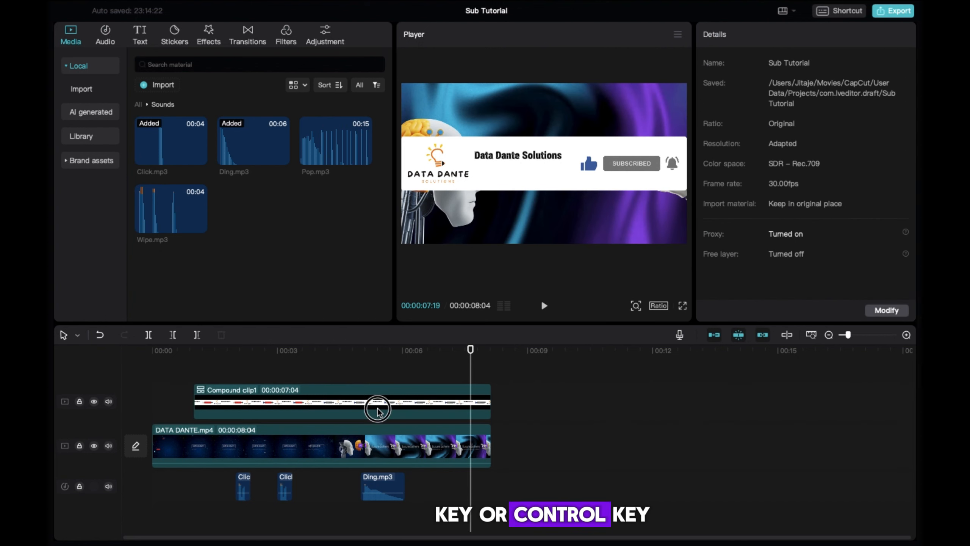
pyautogui.keyDown('ctrl'); pyautogui.click(245, 499); pyautogui.keyUp('ctrl')
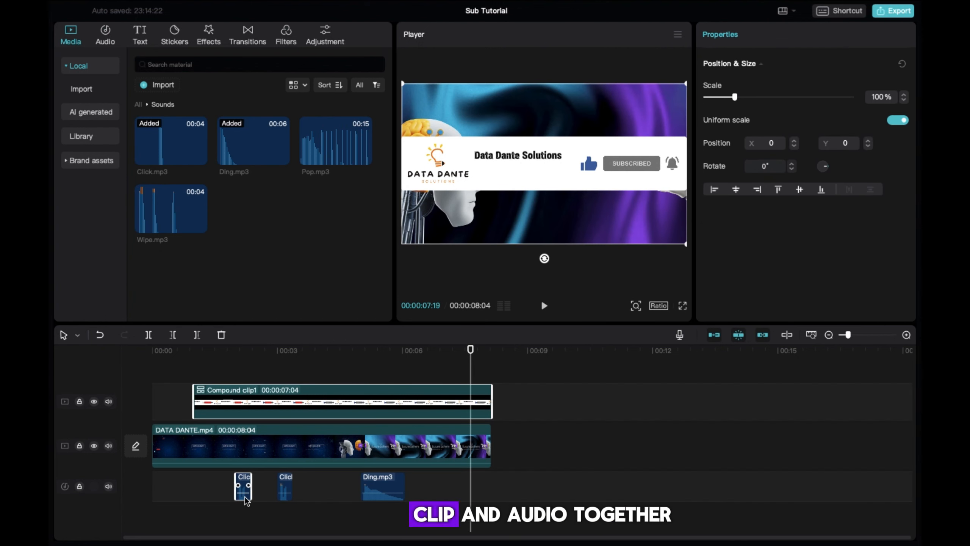
pyautogui.click(284, 494)
pyautogui.click(376, 496)
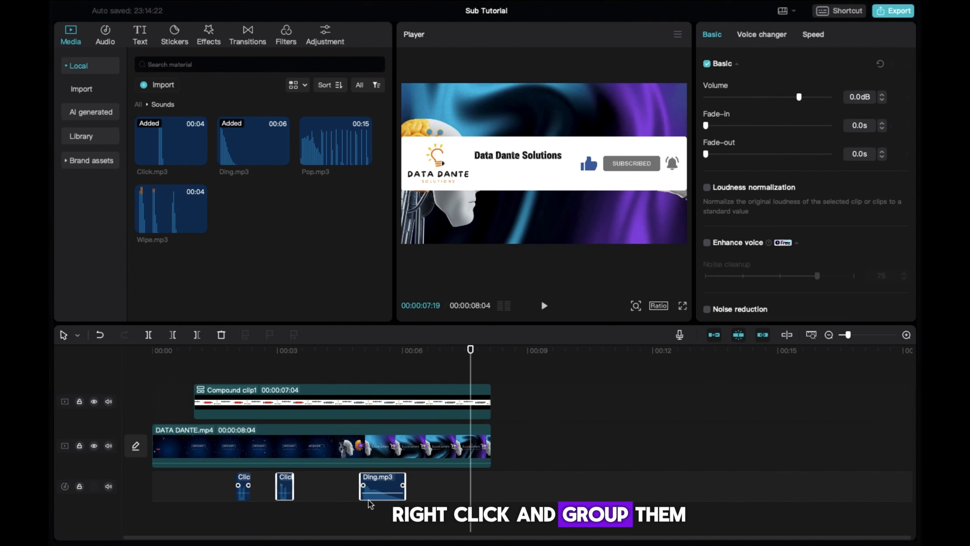
pyautogui.keyDown('super'); pyautogui.click(244, 495); pyautogui.keyUp('super')
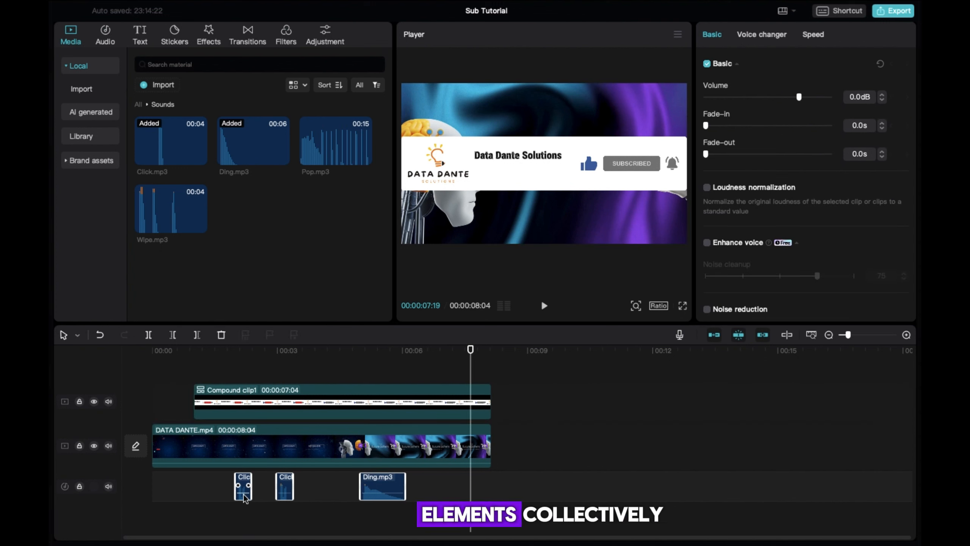
pyautogui.keyDown('super'); pyautogui.click(294, 407); pyautogui.keyUp('super')
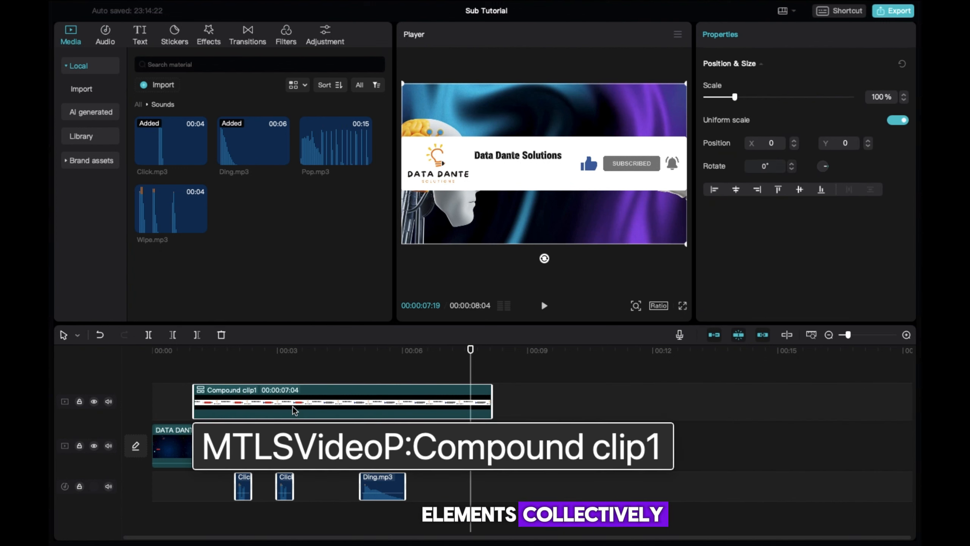
pyautogui.rightClick(380, 403)
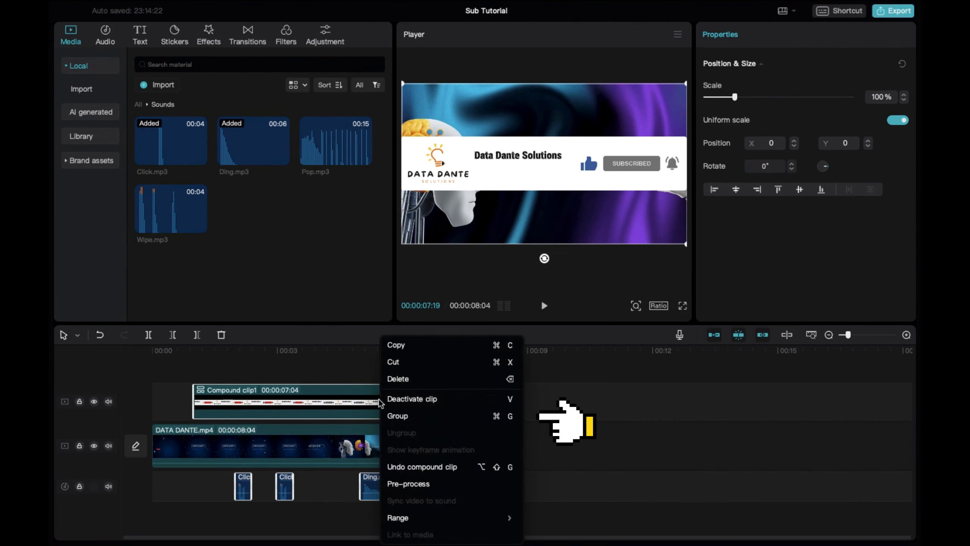
pyautogui.click(406, 419)
pyautogui.moveTo(397, 413); pyautogui.dragTo(369, 417)
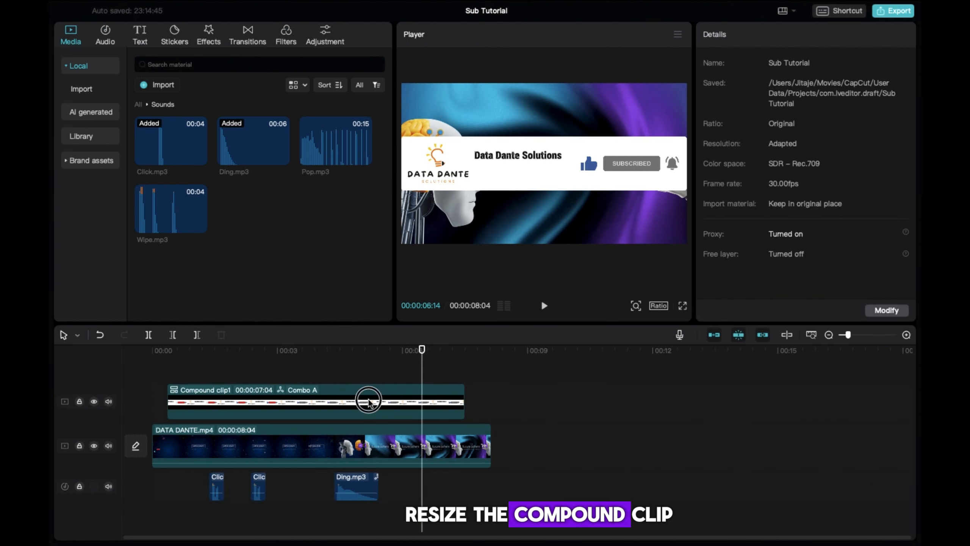
# Scale the lower-third to 29% and move it to the frame bottom at position 98, −860.
pyautogui.click(392, 384)
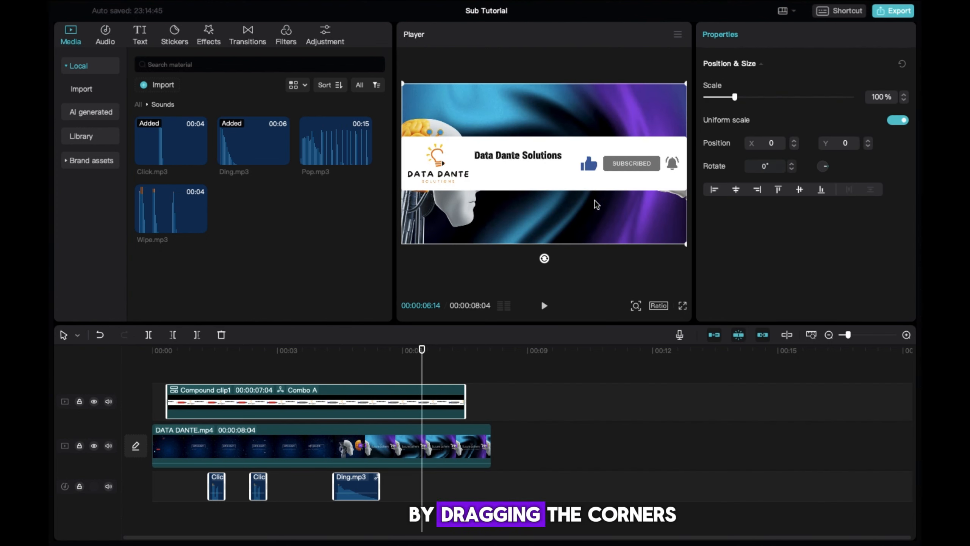
pyautogui.moveTo(686, 244); pyautogui.dragTo(552, 226)
pyautogui.moveTo(606, 255)
pyautogui.mouseDown()
pyautogui.moveTo(573, 246)
pyautogui.moveTo(593, 251)
pyautogui.mouseUp()
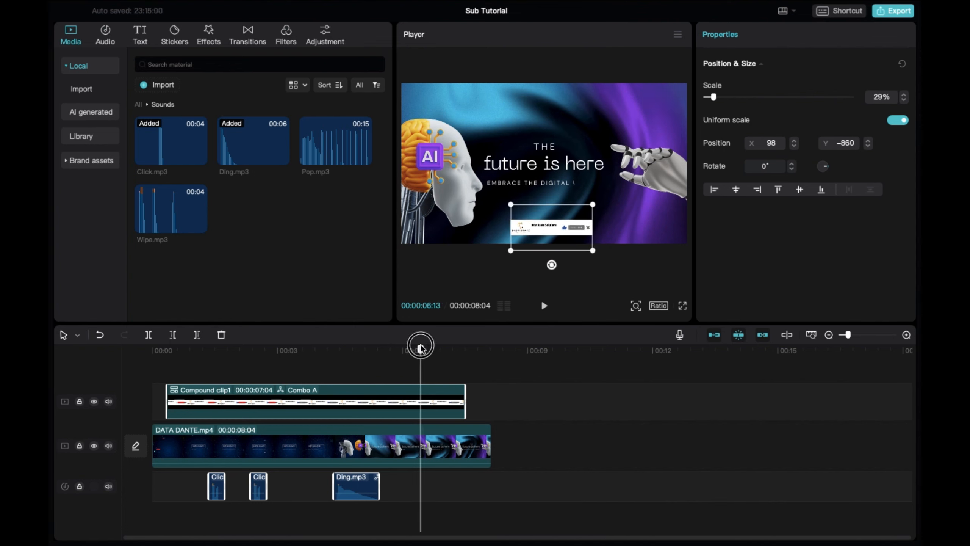
pyautogui.moveTo(421, 348); pyautogui.dragTo(92, 384)
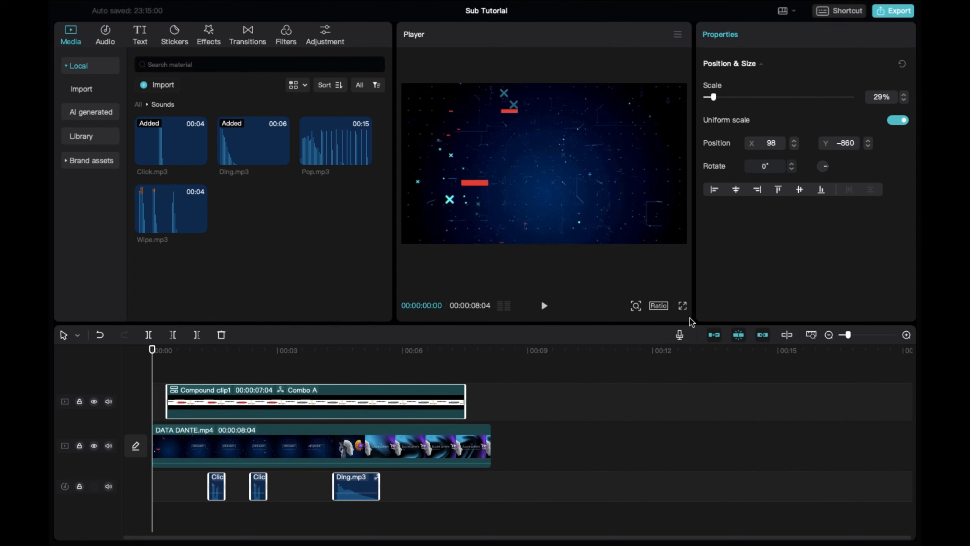
pyautogui.click(683, 307)
# Give Compound clip1 a 0.5s Slide Up in-animation and a 0.5s Slide Down out-animation.
pyautogui.press('space')
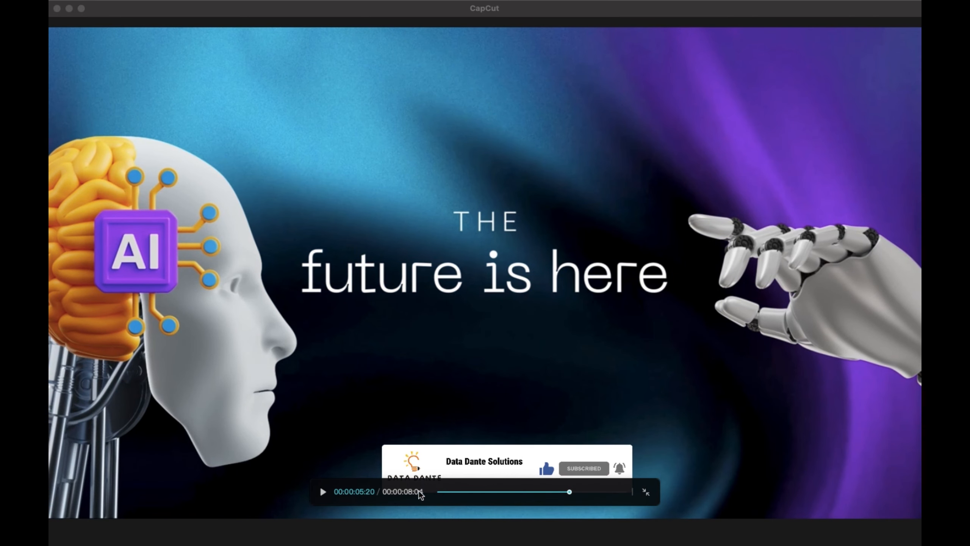
pyautogui.click(646, 492)
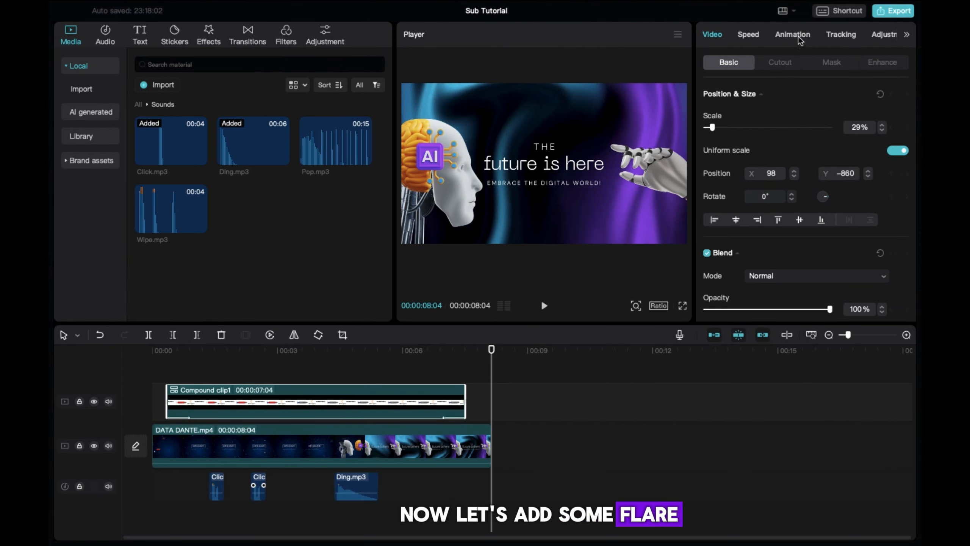
pyautogui.click(794, 35)
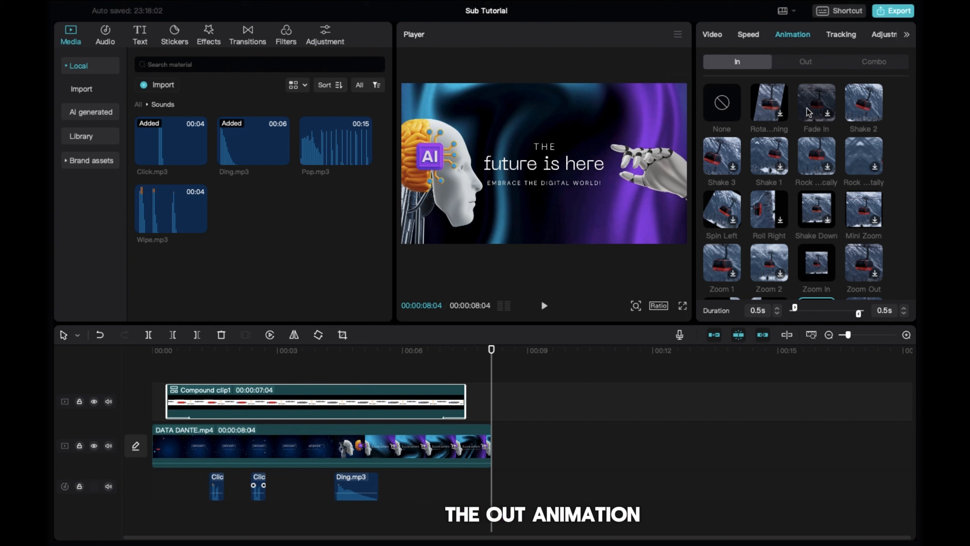
pyautogui.scroll(-3, 827, 279)
pyautogui.click(821, 253)
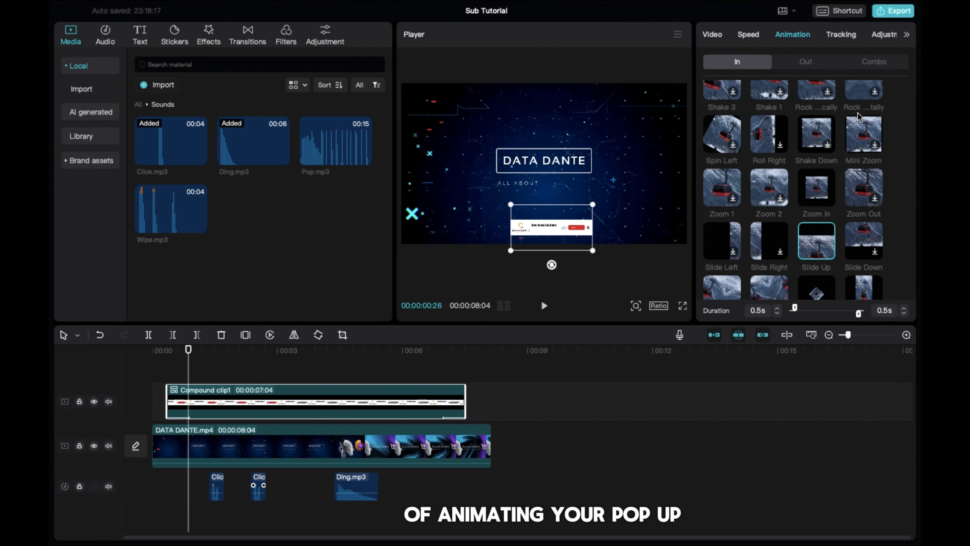
pyautogui.click(803, 61)
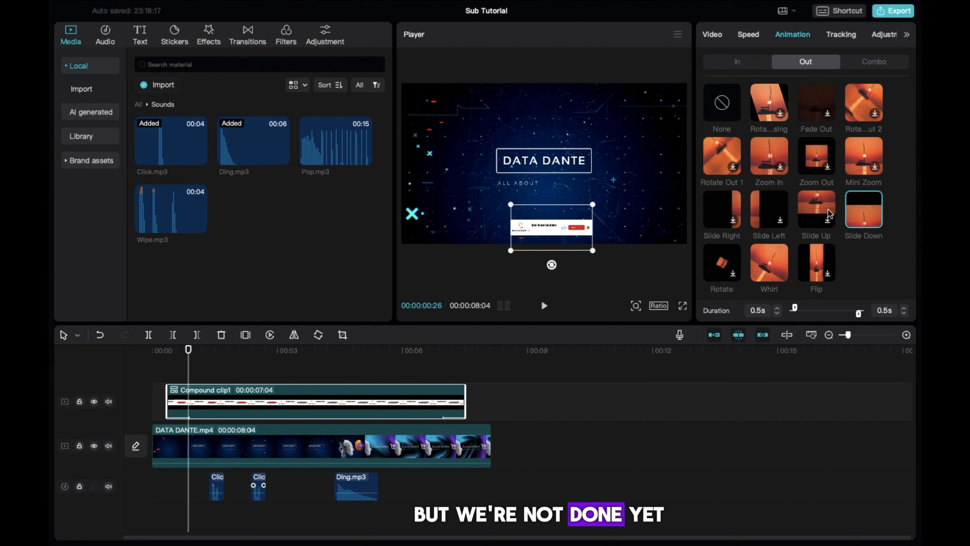
pyautogui.click(862, 224)
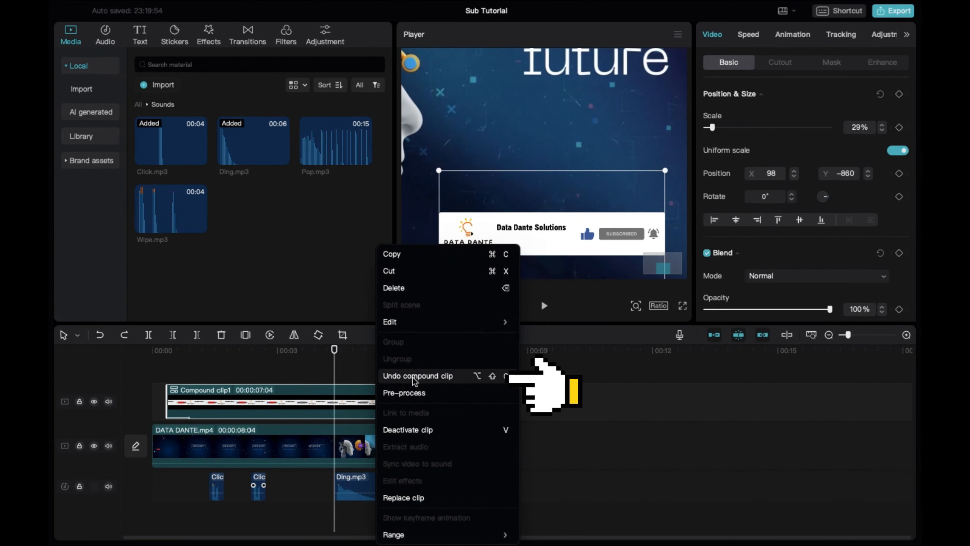
# Undo the compound clip to restore layers like Bell_Top.png and Background.png, then replay from the start.
pyautogui.click(413, 377)
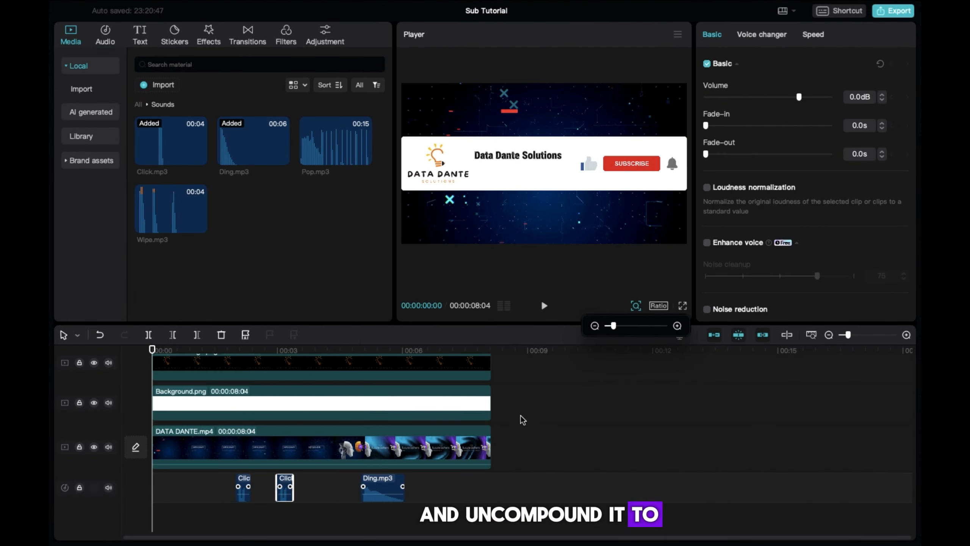
pyautogui.scroll(3, 513, 402)
pyautogui.click(513, 402)
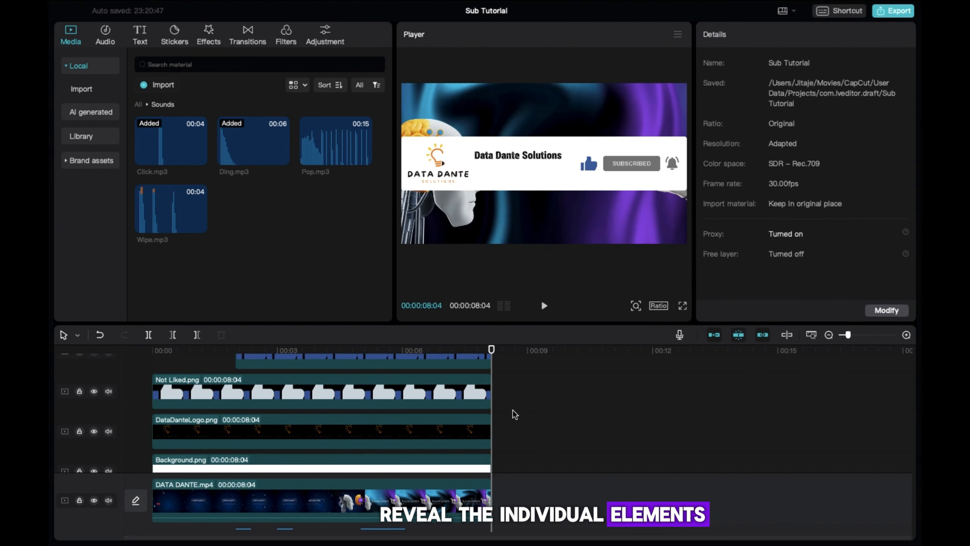
pyautogui.click(153, 350)
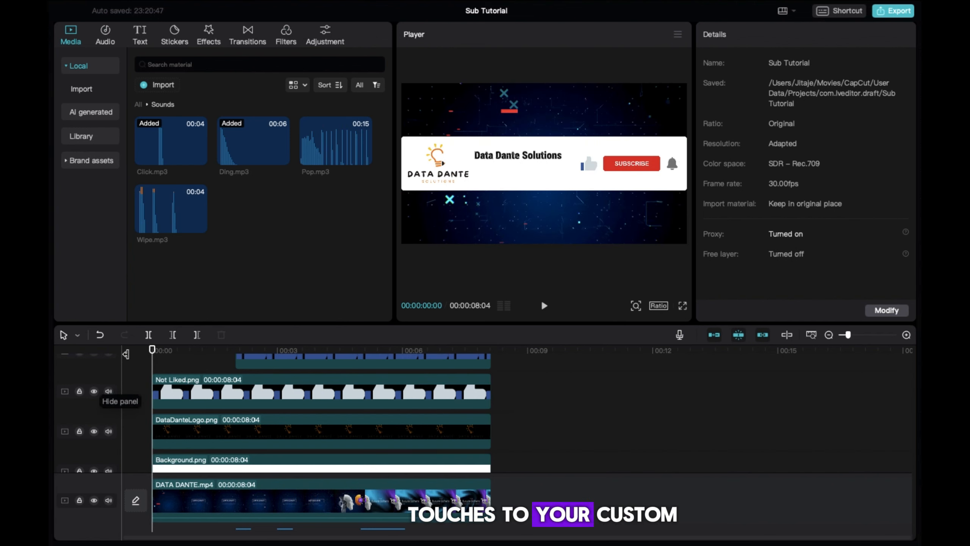
pyautogui.press('space')
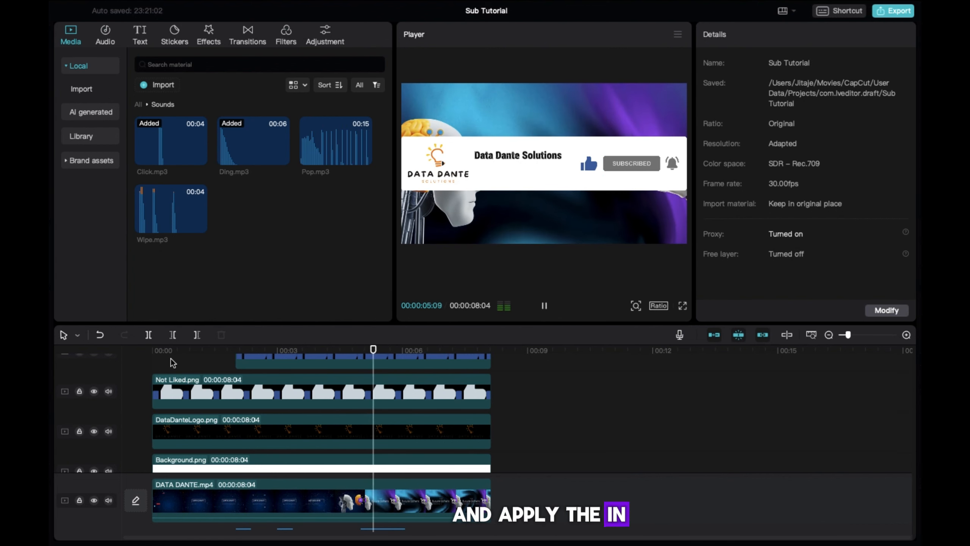
pyautogui.press('space')
# Apply the 0.5s Shake 2 entrance animation to Bell_Top.png and preview the bell shaking.
pyautogui.scroll(3, 401, 411)
pyautogui.click(398, 422)
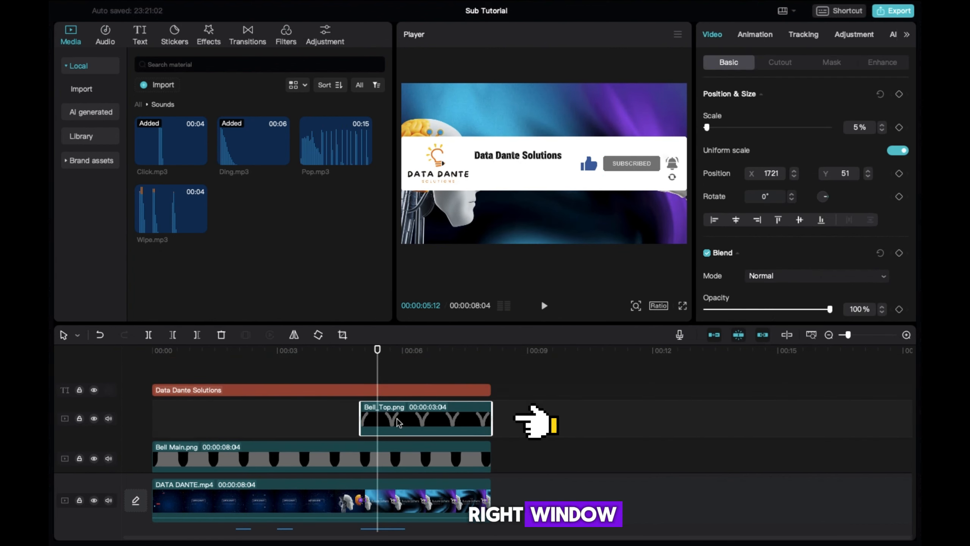
pyautogui.click(754, 38)
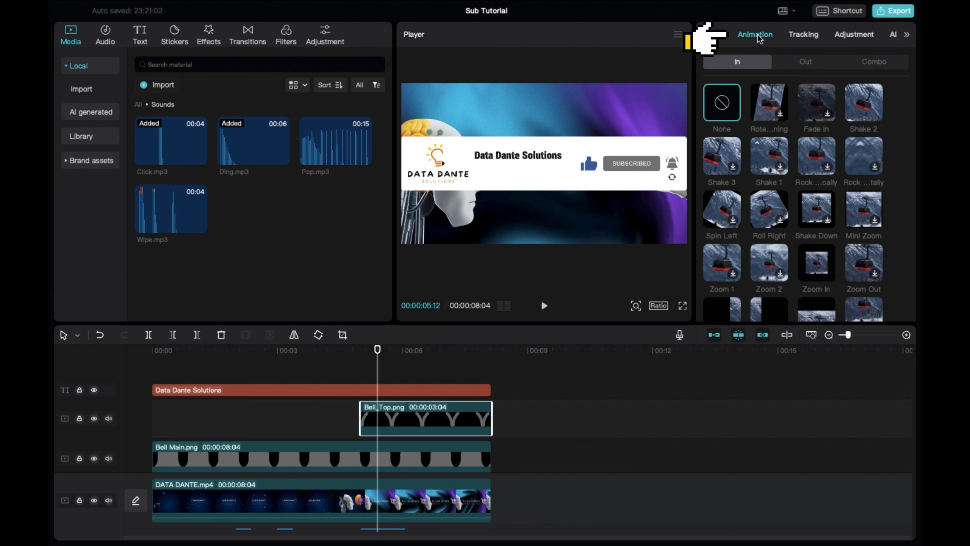
pyautogui.click(861, 106)
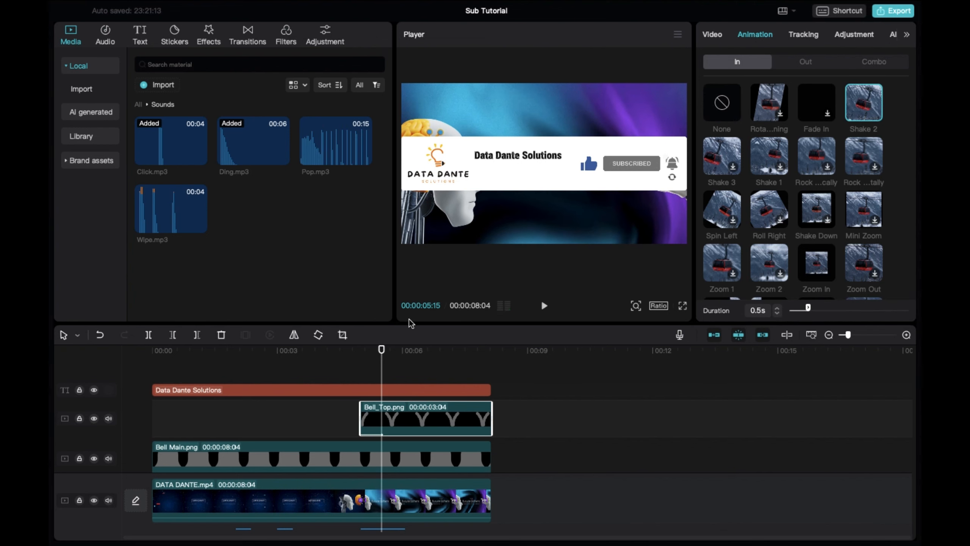
pyautogui.click(339, 356)
pyautogui.press('space')
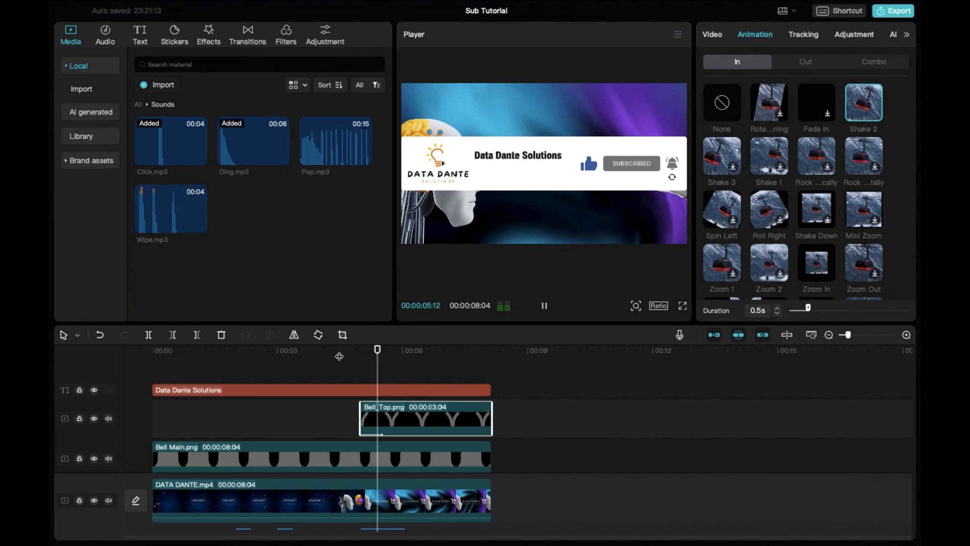
pyautogui.press('space')
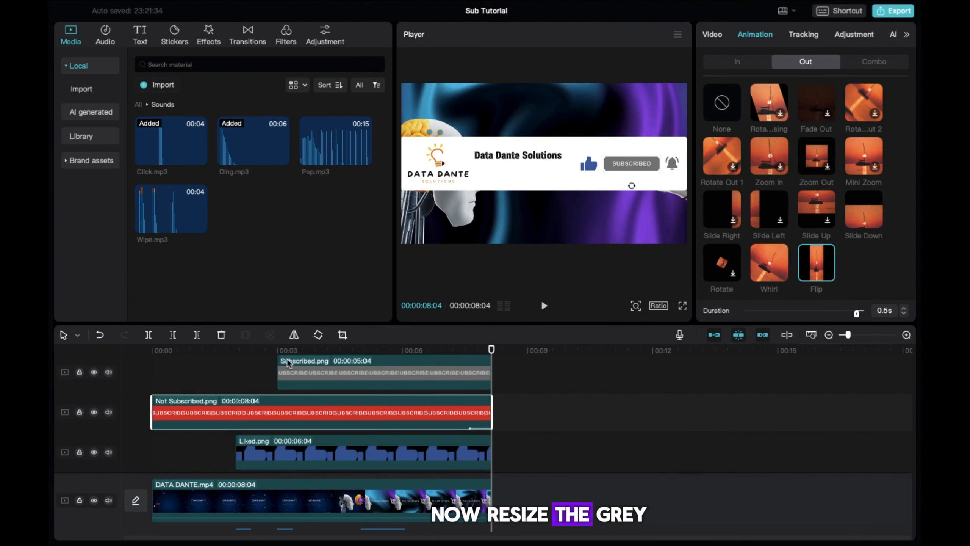
# Trim Not Subscribed.png to end at 3 s and preview the button swap.
pyautogui.moveTo(492, 412); pyautogui.dragTo(274, 415)
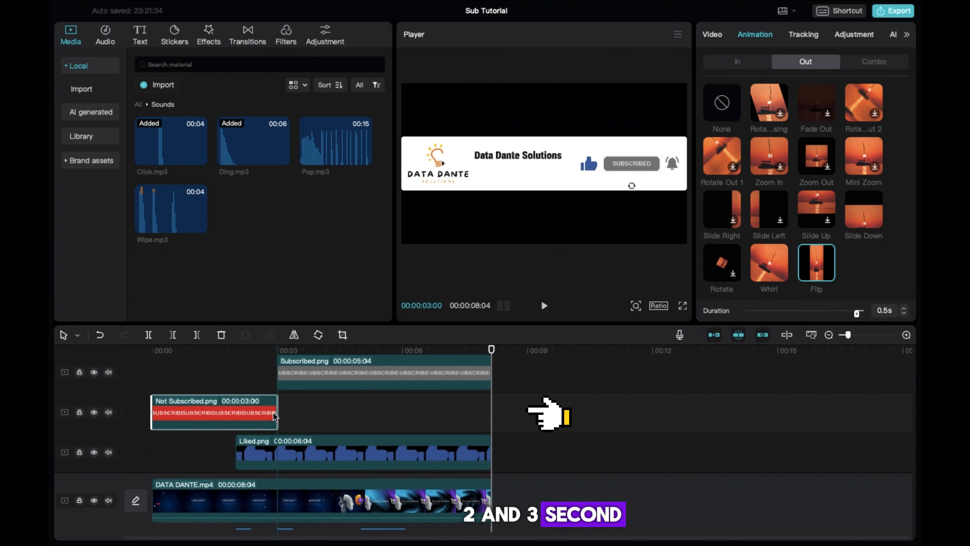
pyautogui.click(220, 358)
pyautogui.press('space')
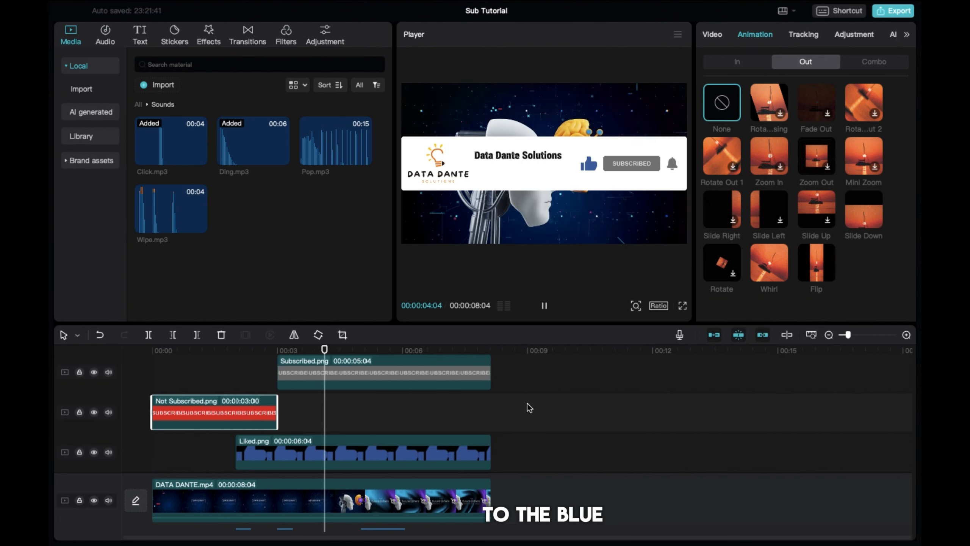
pyautogui.press('space')
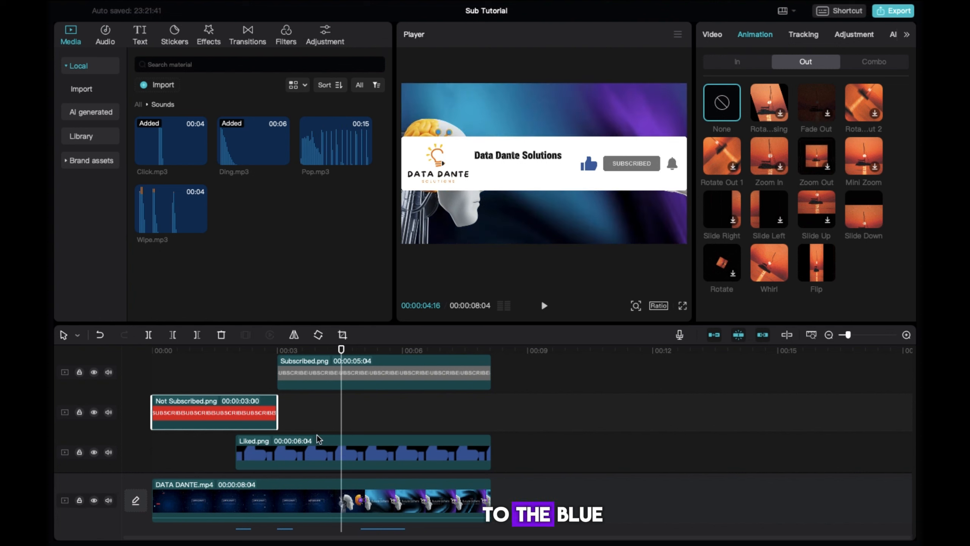
# Give Subscribed.png a 0.5s Flip entrance animation.
pyautogui.click(288, 376)
pyautogui.click(736, 62)
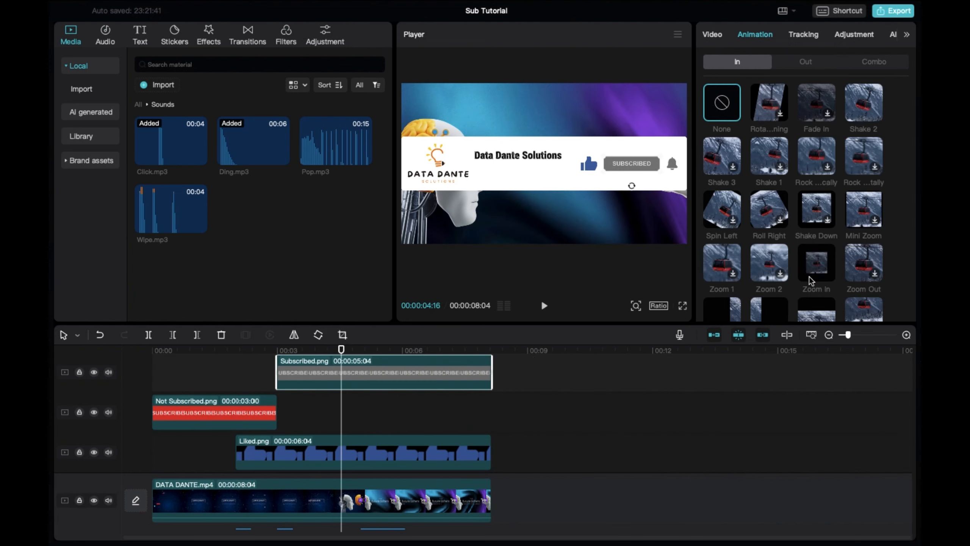
pyautogui.scroll(-5, 828, 246)
pyautogui.scroll(5, 829, 247)
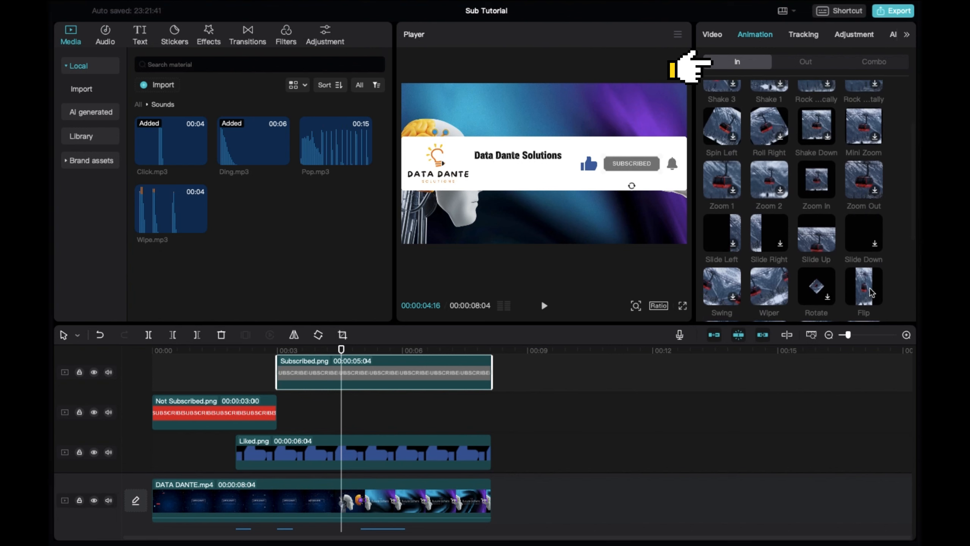
pyautogui.click(864, 285)
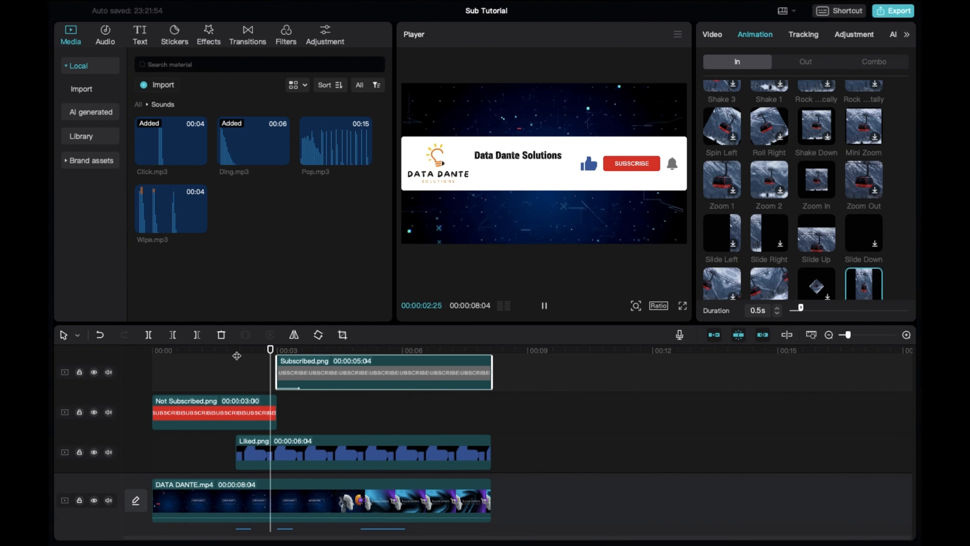
pyautogui.scroll(-5, 309, 412)
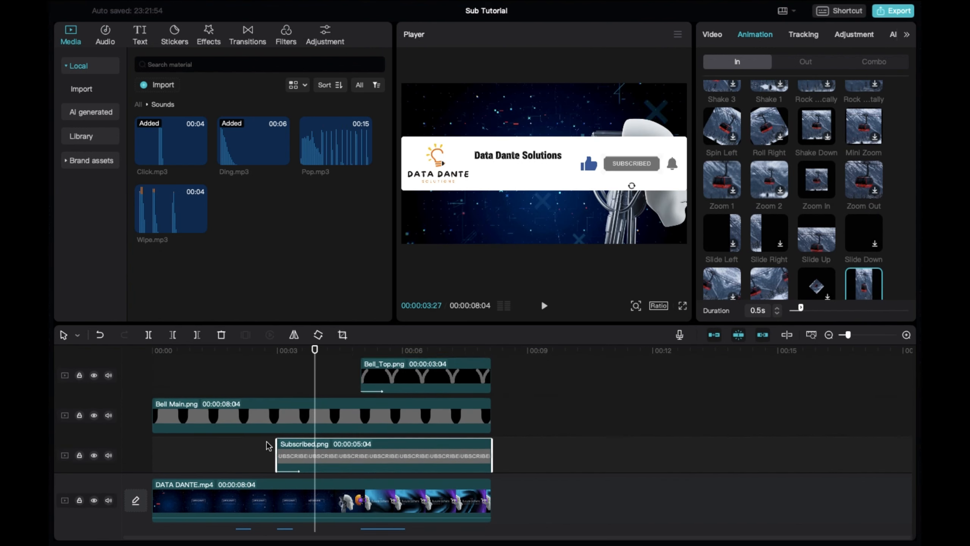
pyautogui.scroll(2, 277, 391)
# Trim Not Liked.png so it ends where Liked.png begins.
pyautogui.click(473, 429)
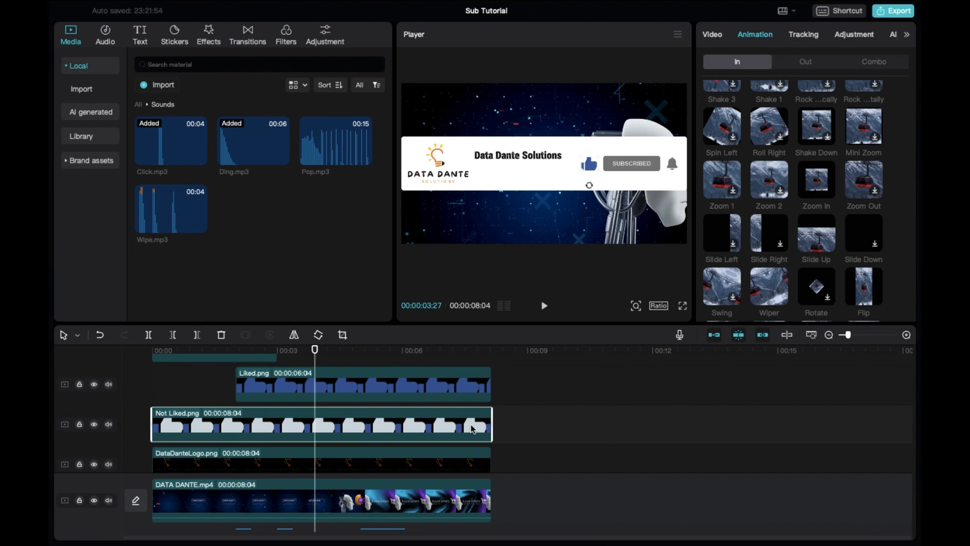
pyautogui.moveTo(485, 423); pyautogui.dragTo(235, 421)
pyautogui.click(252, 384)
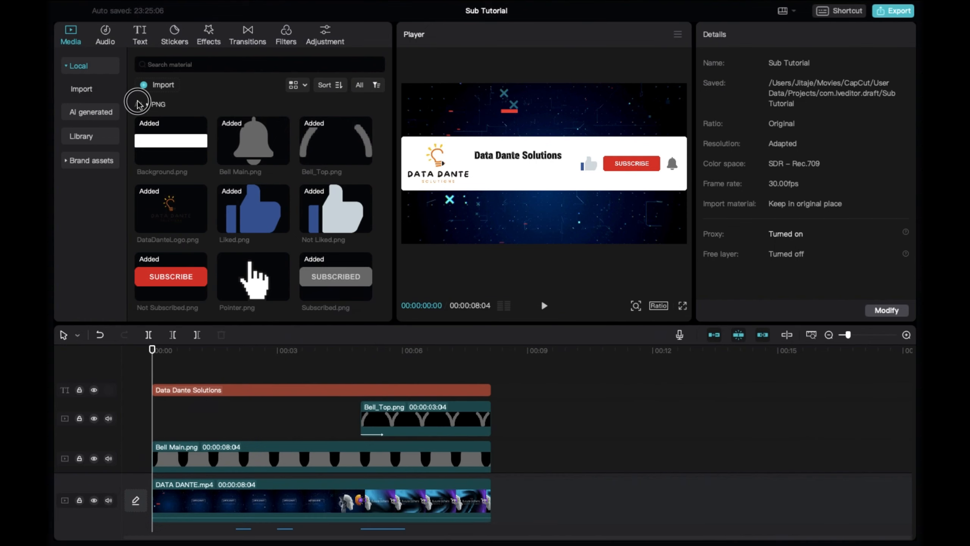
# Add Pointer.png as a 5 s clip at 0:00, scaled to 13% and placed below the frame at Y -1141.
pyautogui.click(138, 104)
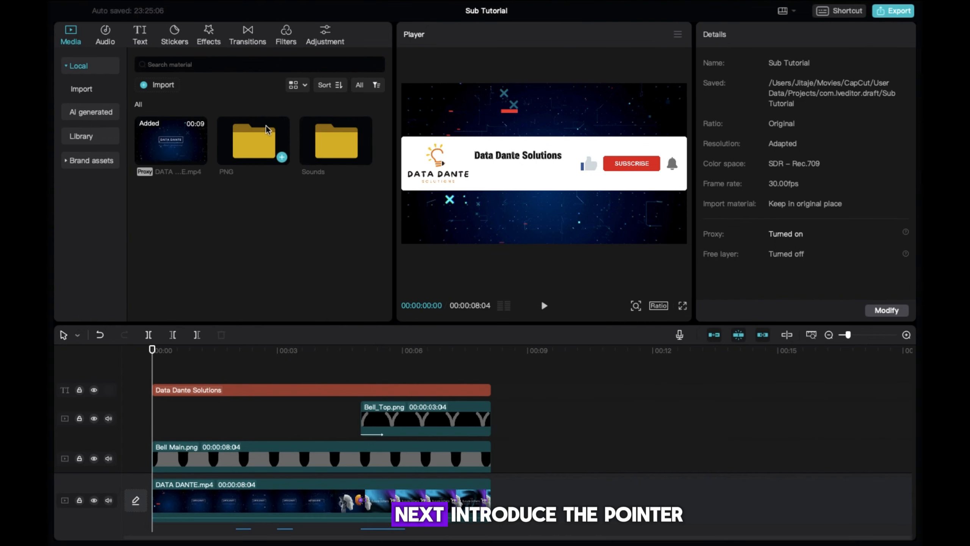
pyautogui.doubleClick(259, 147)
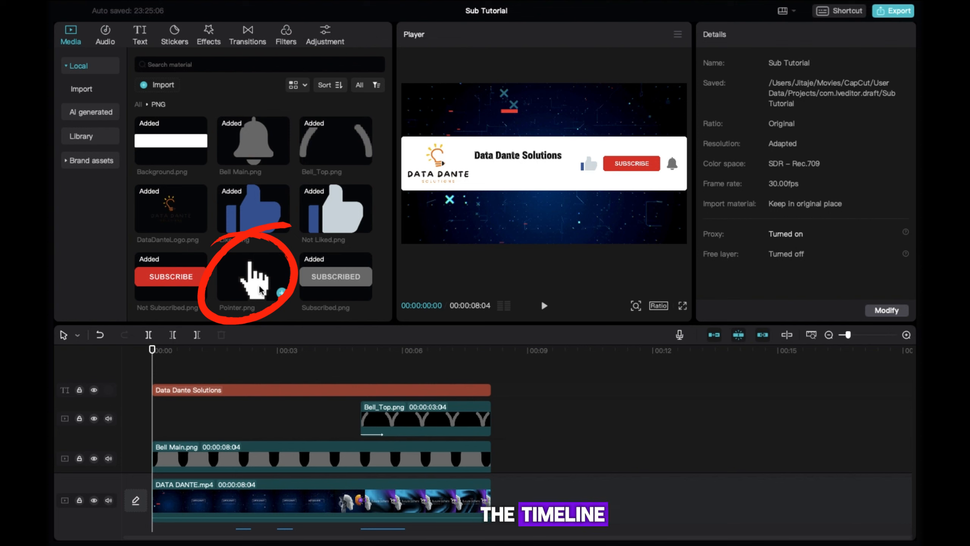
pyautogui.moveTo(260, 289); pyautogui.dragTo(187, 395)
pyautogui.click(182, 421)
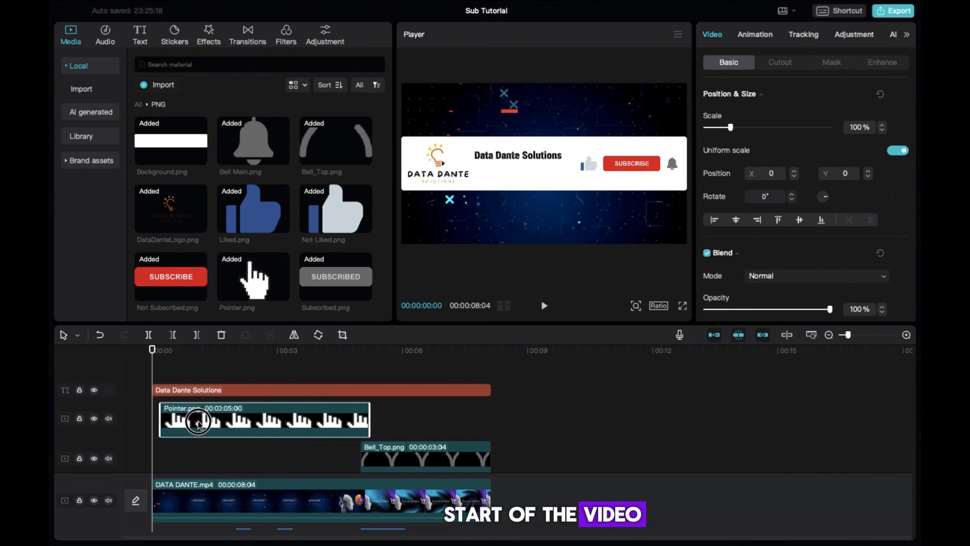
pyautogui.moveTo(600, 244); pyautogui.dragTo(531, 157)
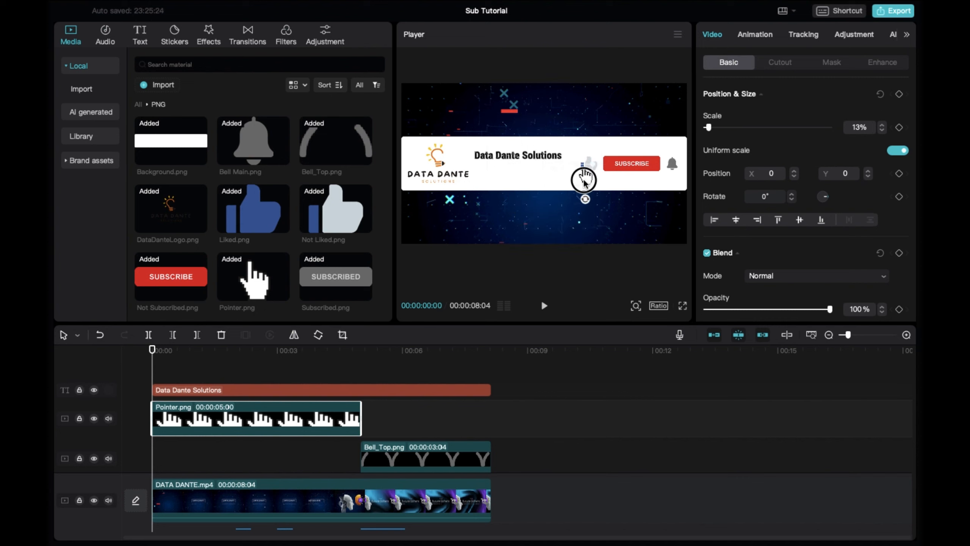
pyautogui.moveTo(540, 254); pyautogui.dragTo(552, 316)
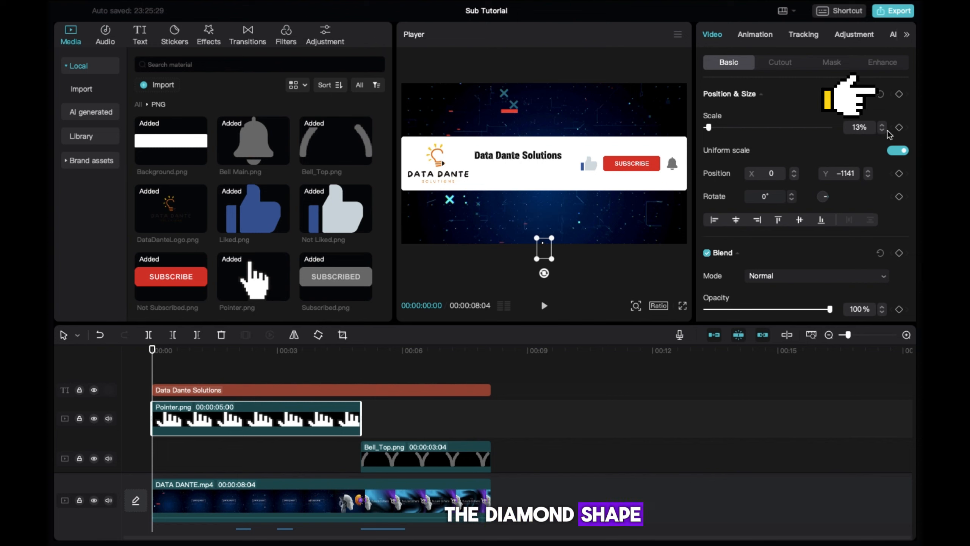
# Set the pointer's starting keyframe, then at 2 s move it up onto the thumbs-up icon.
pyautogui.click(900, 95)
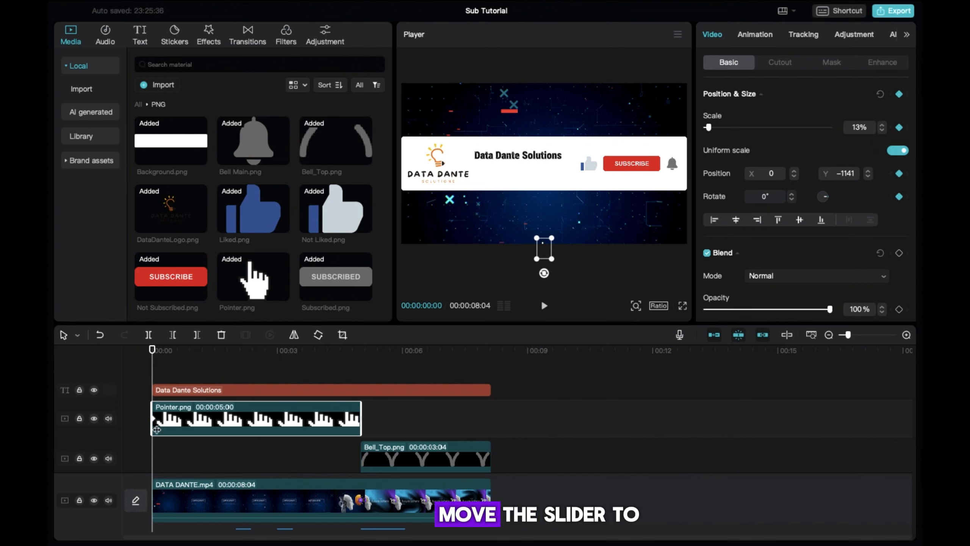
pyautogui.moveTo(155, 361); pyautogui.dragTo(235, 374)
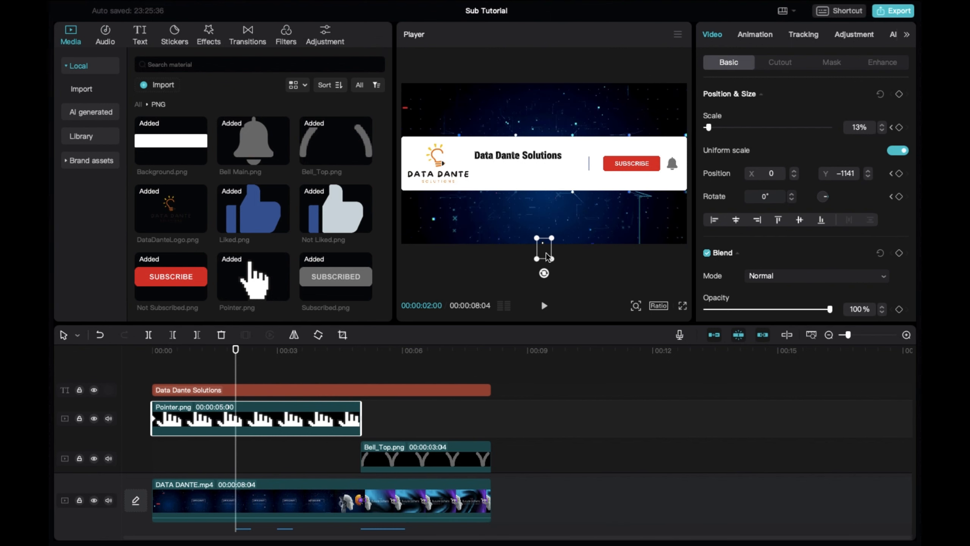
pyautogui.moveTo(543, 249); pyautogui.dragTo(562, 214)
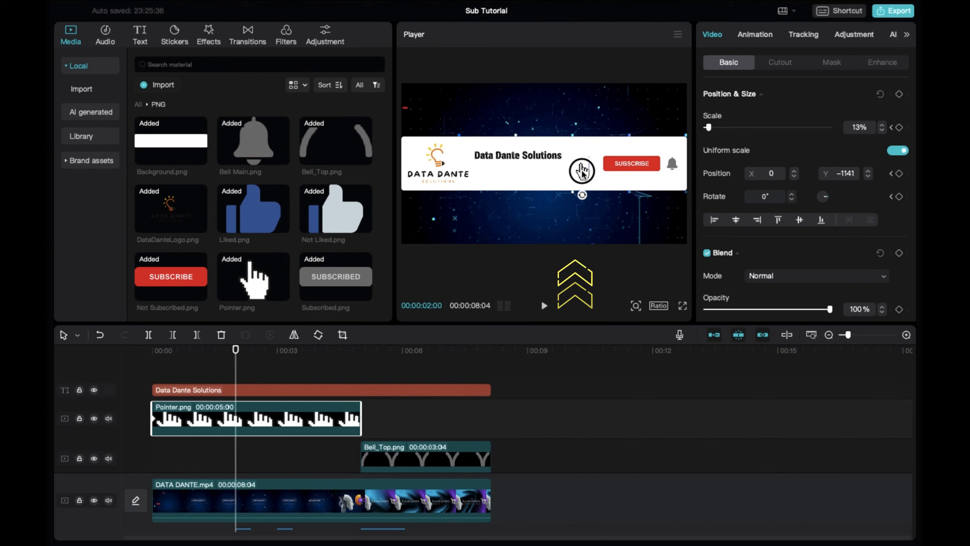
pyautogui.moveTo(581, 172); pyautogui.dragTo(579, 172)
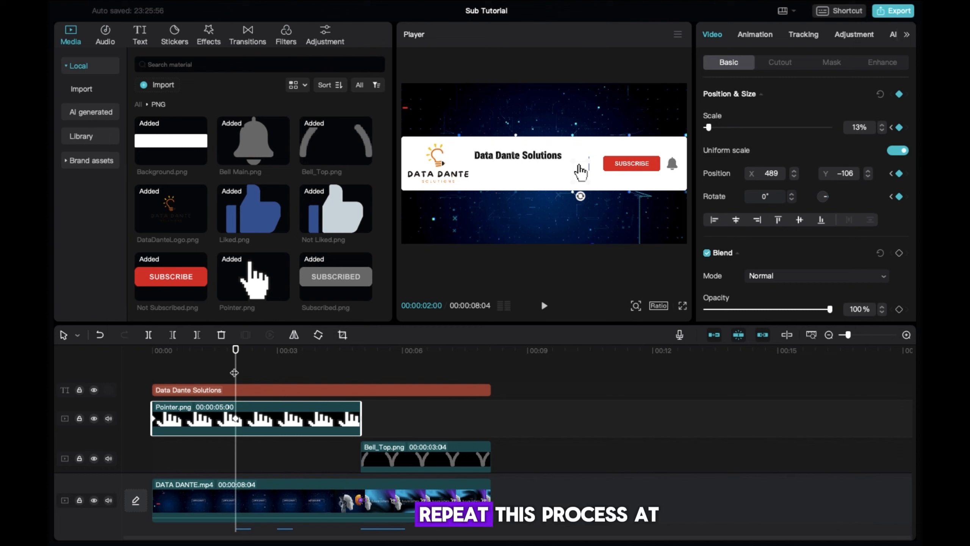
# At 3 s, slide the pointer right onto the subscribe button at X 1166, Y -90.
pyautogui.moveTo(236, 367); pyautogui.dragTo(278, 370)
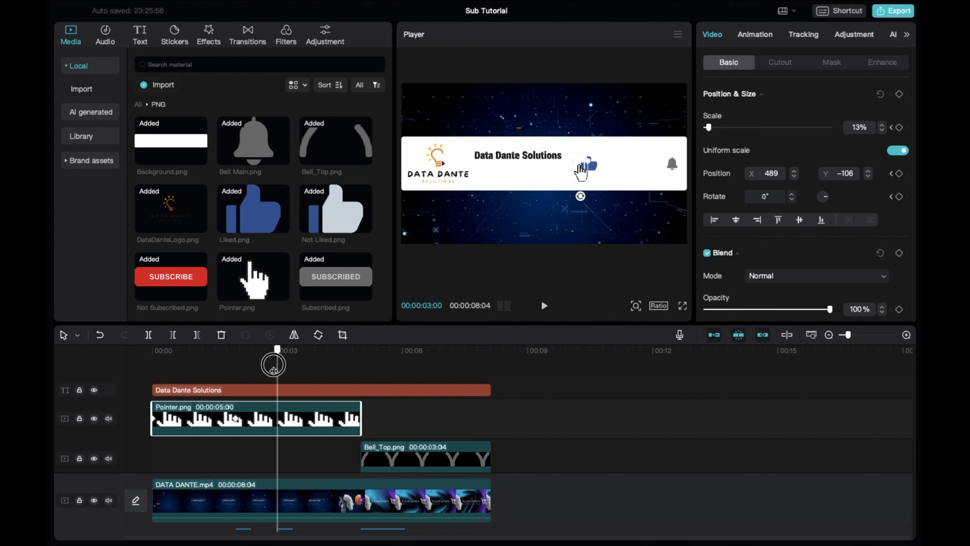
pyautogui.moveTo(274, 369); pyautogui.dragTo(276, 369)
pyautogui.moveTo(581, 175)
pyautogui.mouseDown()
pyautogui.moveTo(628, 178)
pyautogui.moveTo(630, 169)
pyautogui.mouseUp()
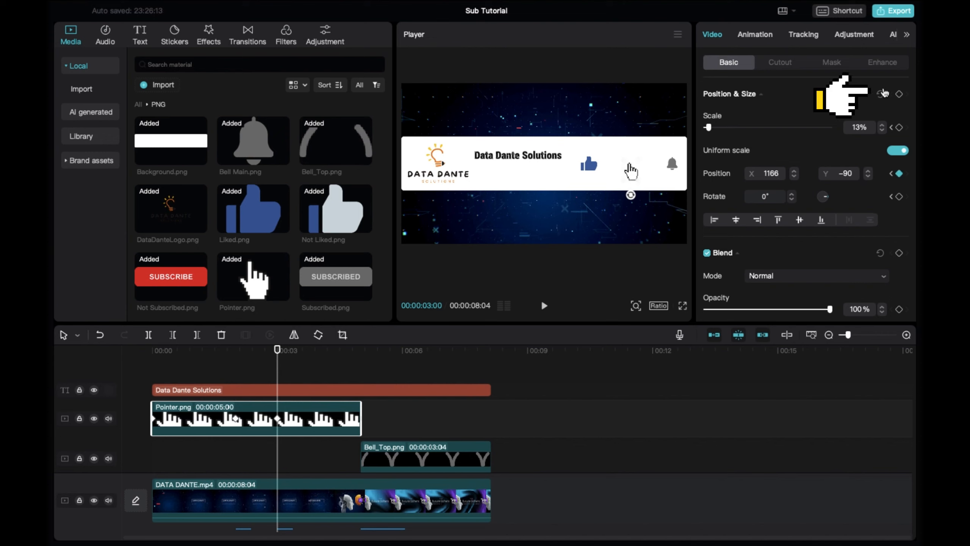